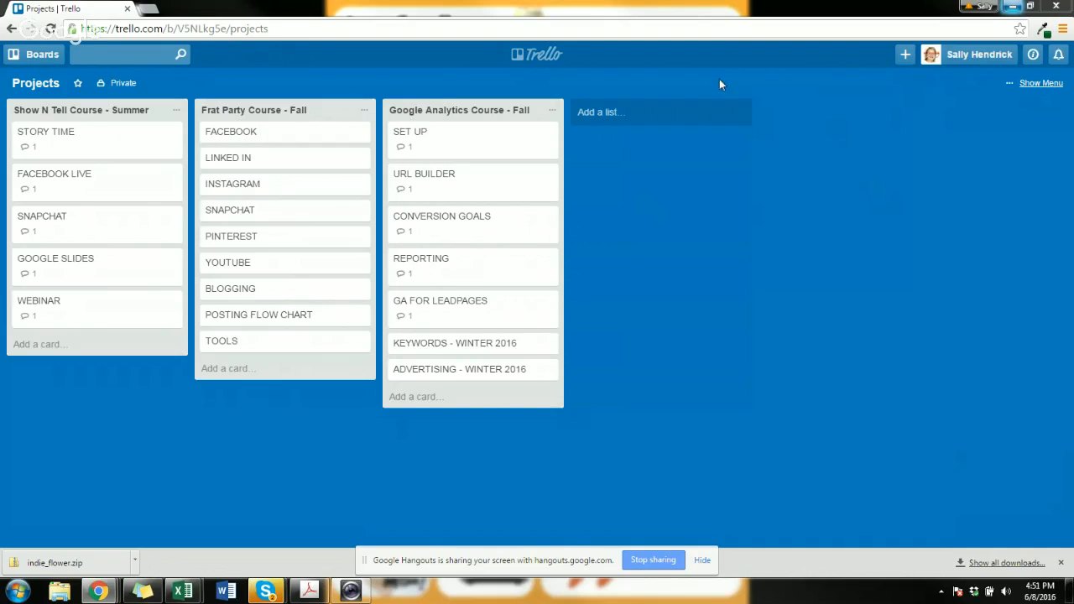
- Go to trello.com to show the overview of all boards
{"action": "left_click", "coordinate": [203, 30]}
{"action": "type", "text": "t"}
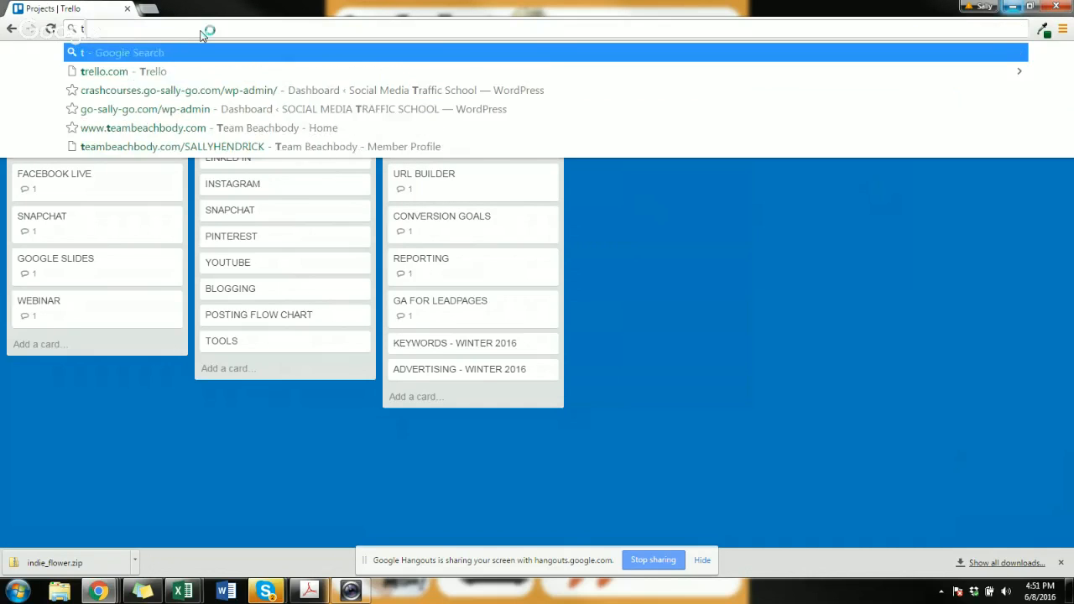
{"action": "type", "text": "rello.com"}
{"action": "key", "text": "Return"}
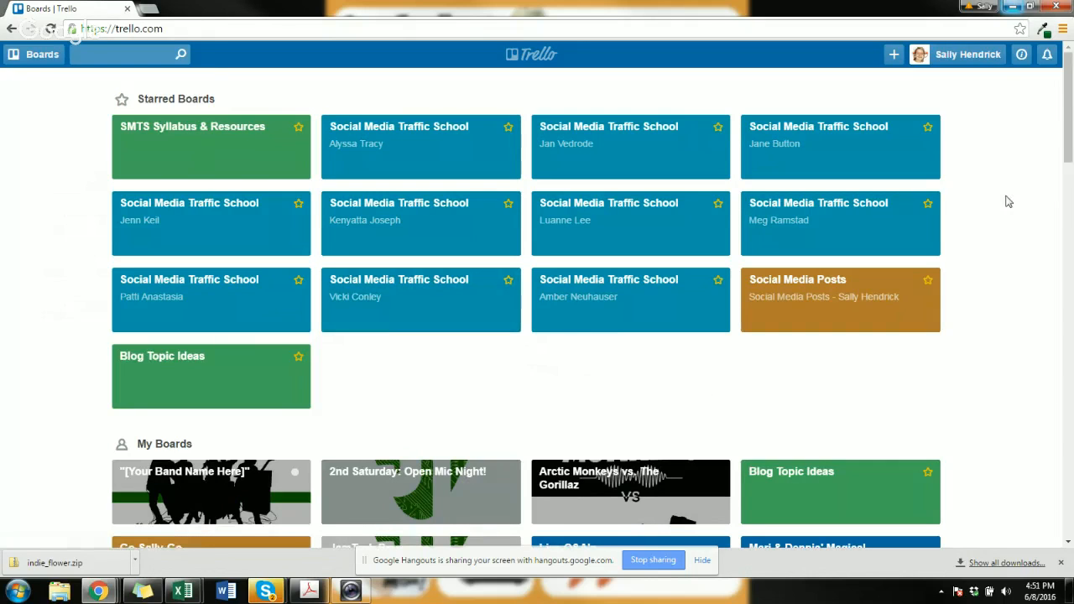
- Look through the starred and personal boards, and open the Projects board
{"action": "left_click_drag", "start_coordinate": [1070, 109], "coordinate": [1071, 115]}
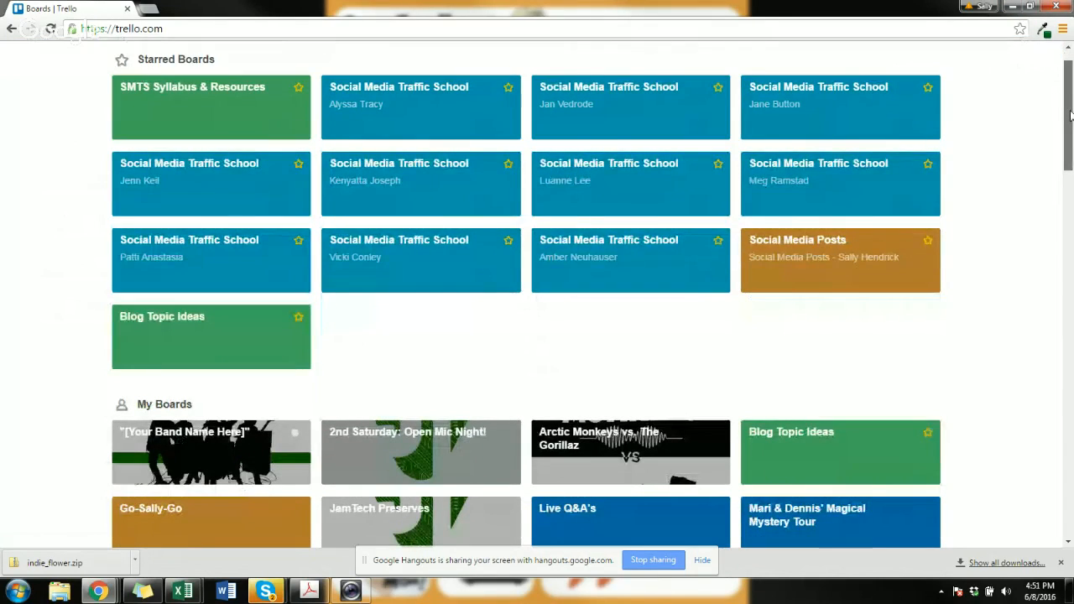
{"action": "mouse_move", "coordinate": [1071, 116]}
{"action": "left_mouse_down"}
{"action": "mouse_move", "coordinate": [1071, 141]}
{"action": "mouse_move", "coordinate": [1071, 107]}
{"action": "left_mouse_up"}
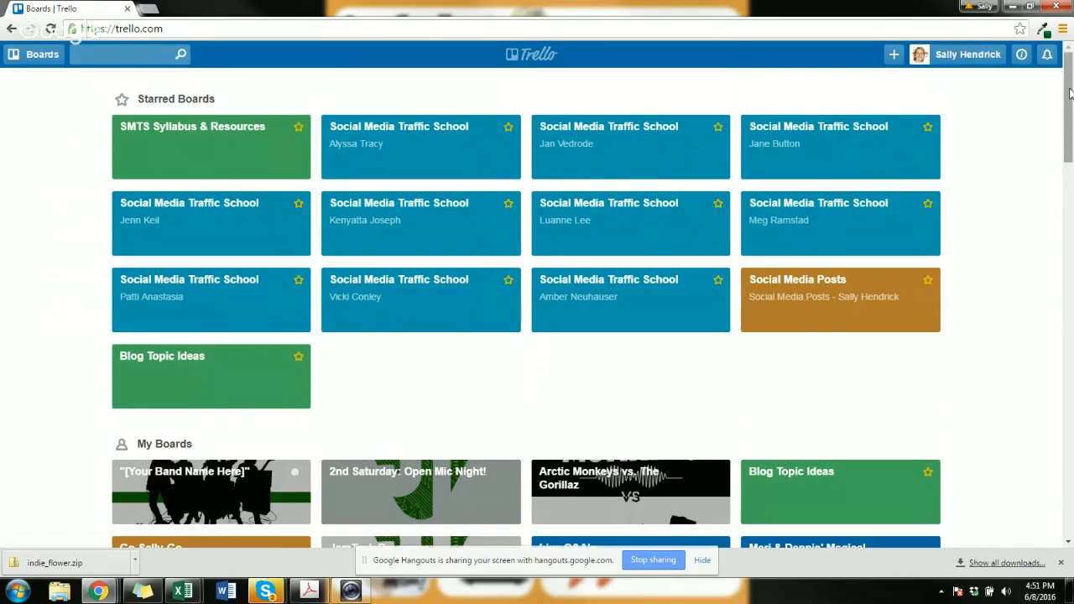
{"action": "mouse_move", "coordinate": [1071, 94]}
{"action": "left_mouse_down"}
{"action": "mouse_move", "coordinate": [1070, 294]}
{"action": "mouse_move", "coordinate": [1070, 93]}
{"action": "left_mouse_up"}
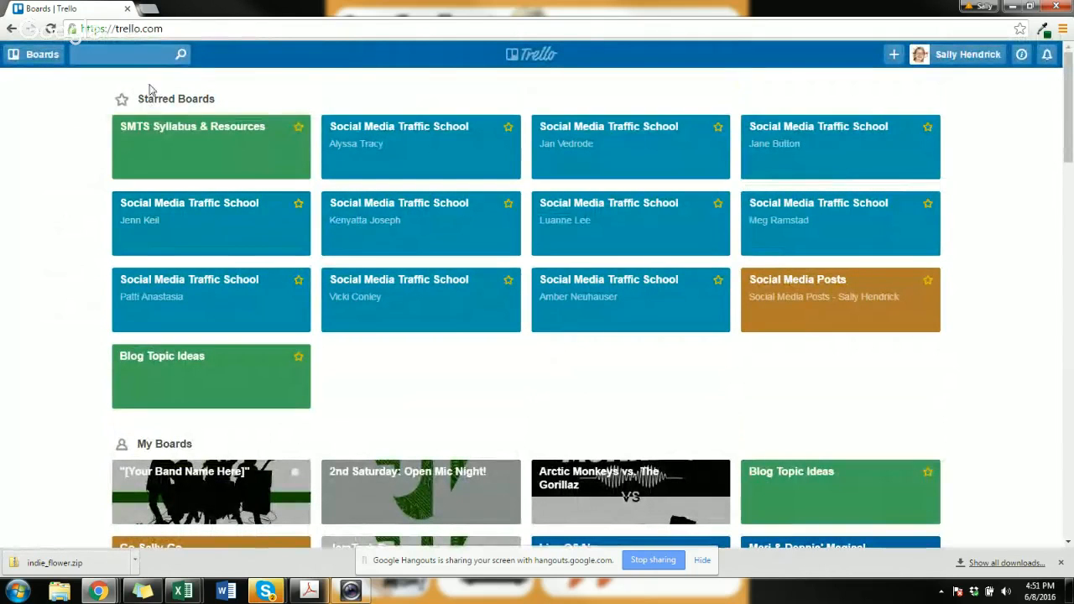
{"action": "left_click_drag", "start_coordinate": [1071, 132], "coordinate": [1071, 178]}
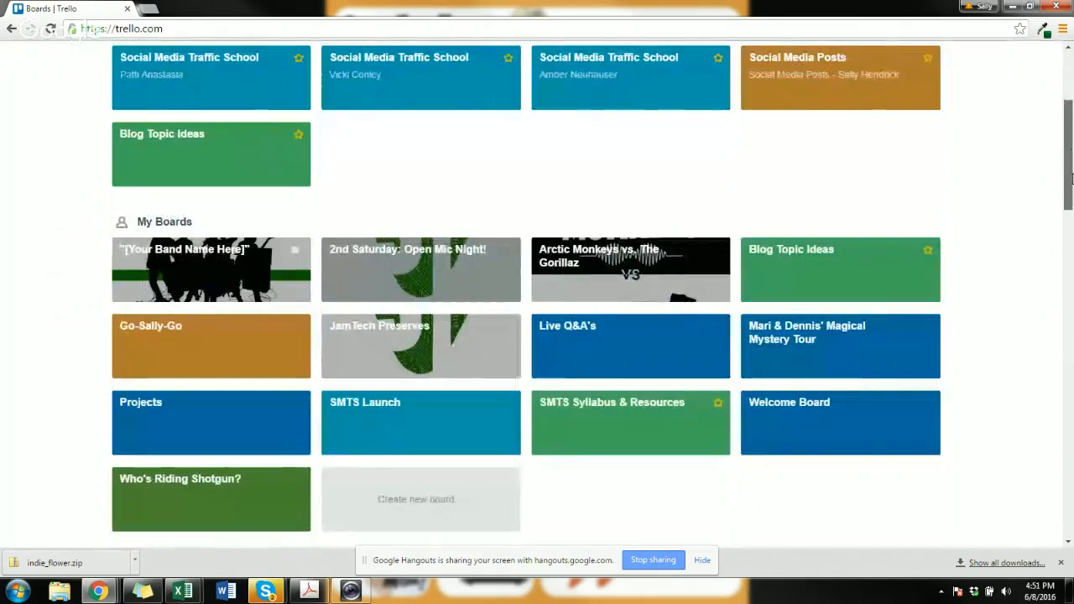
{"action": "left_click", "coordinate": [188, 412]}
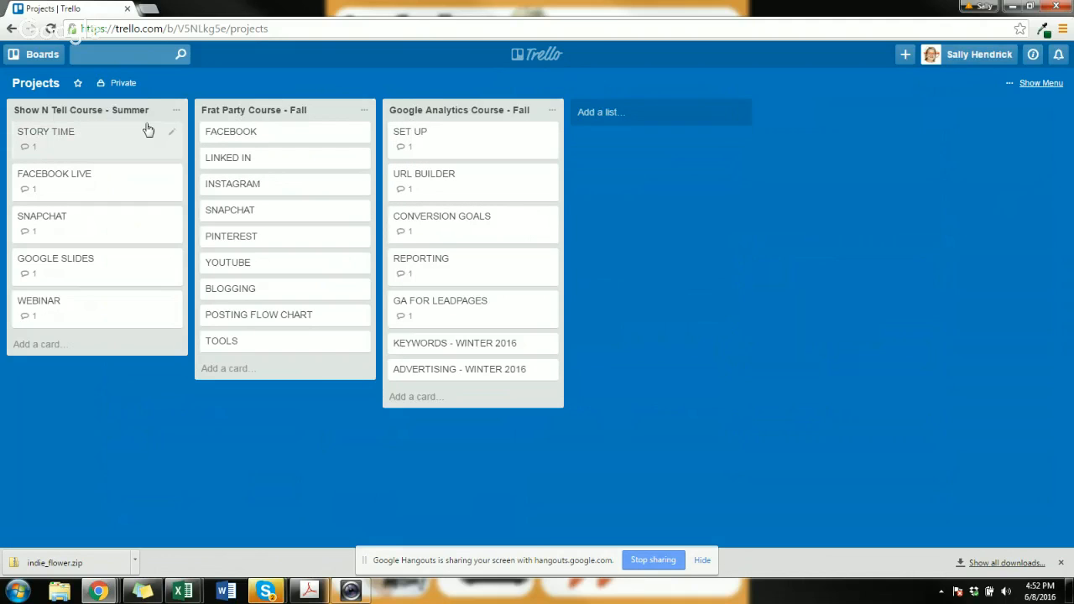
- Read the comment on the STORY TIME card in the Show N Tell Course - Summer list, and close the card
{"action": "left_click", "coordinate": [59, 139]}
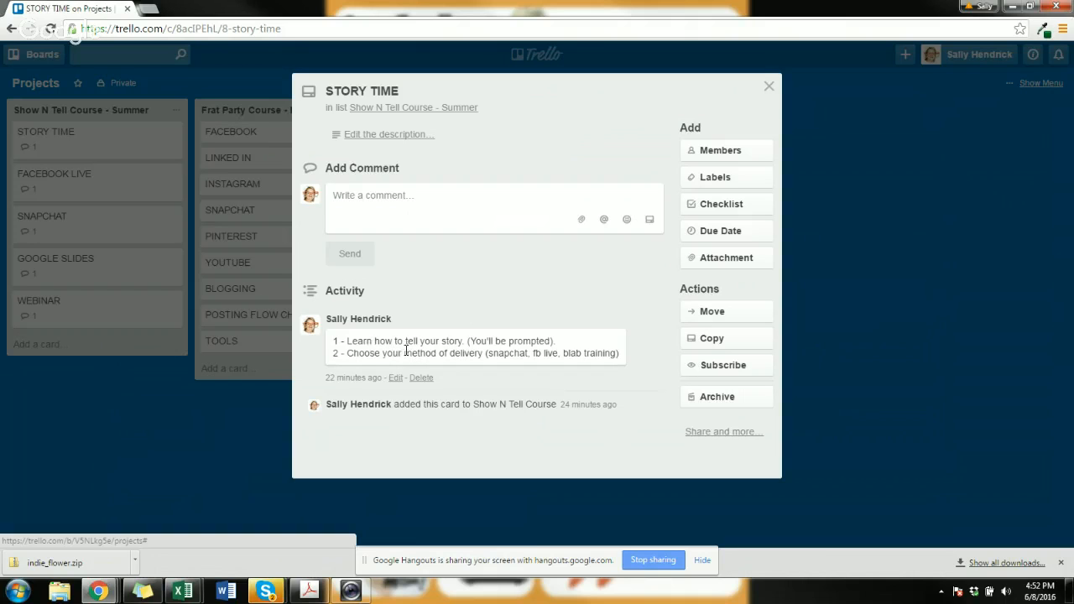
{"action": "left_click", "coordinate": [769, 86]}
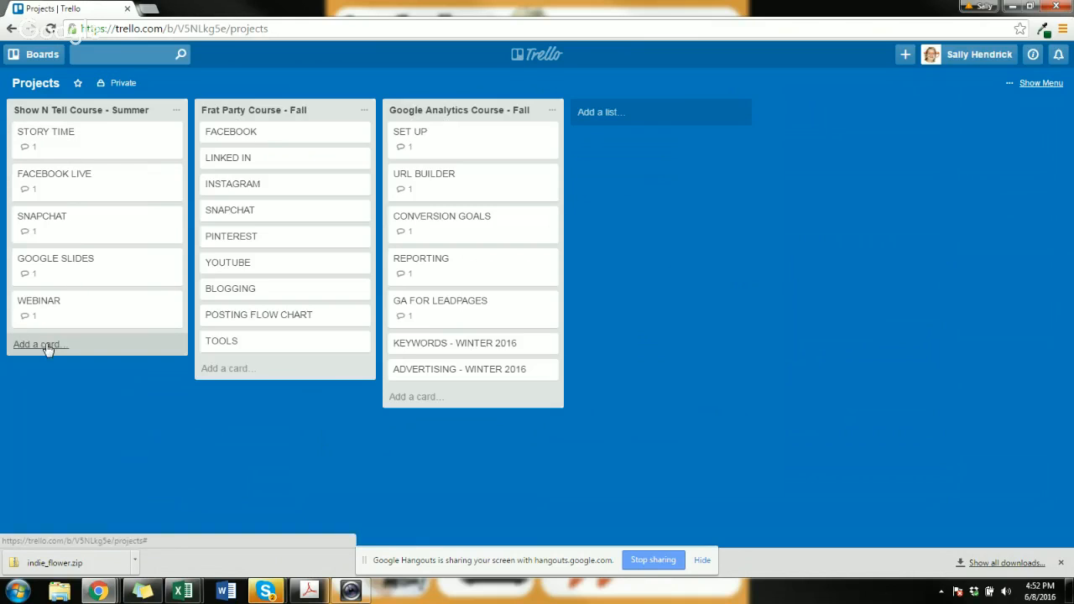
{"action": "left_click", "coordinate": [75, 143]}
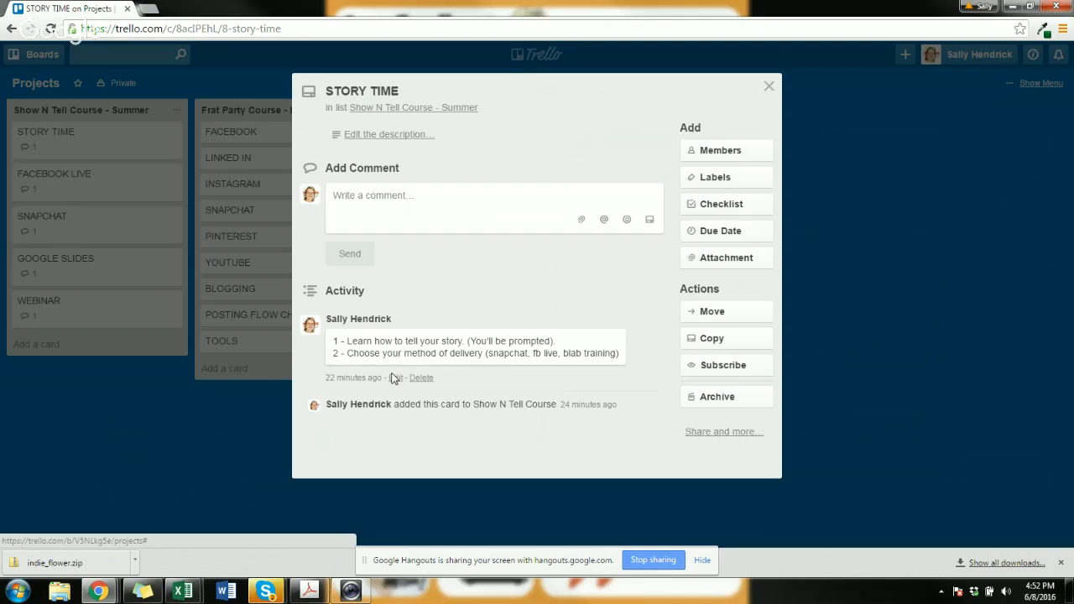
{"action": "left_click", "coordinate": [769, 85]}
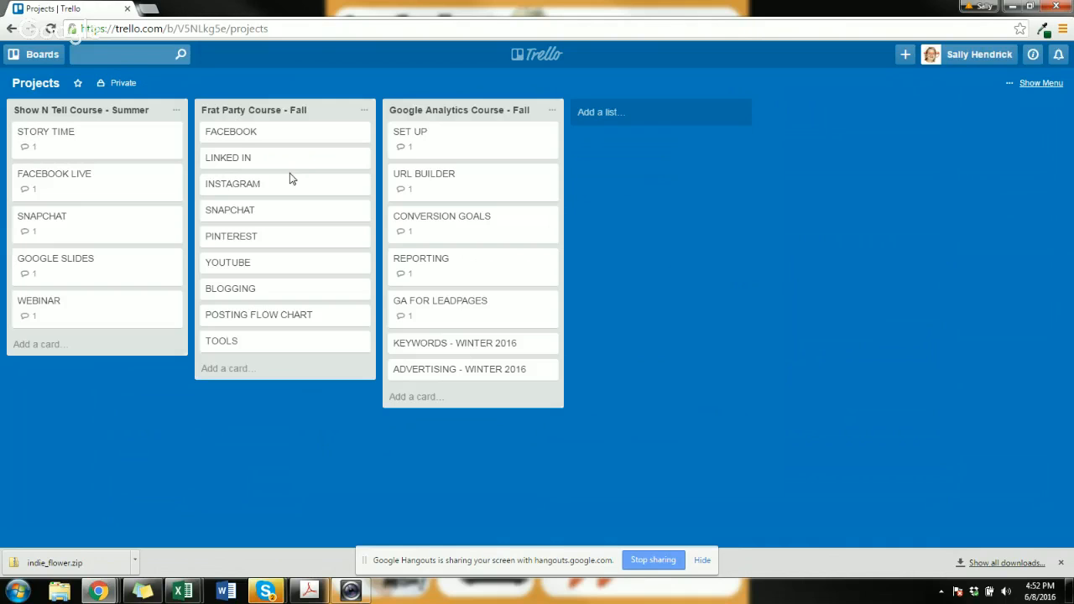
{"action": "left_click", "coordinate": [92, 143]}
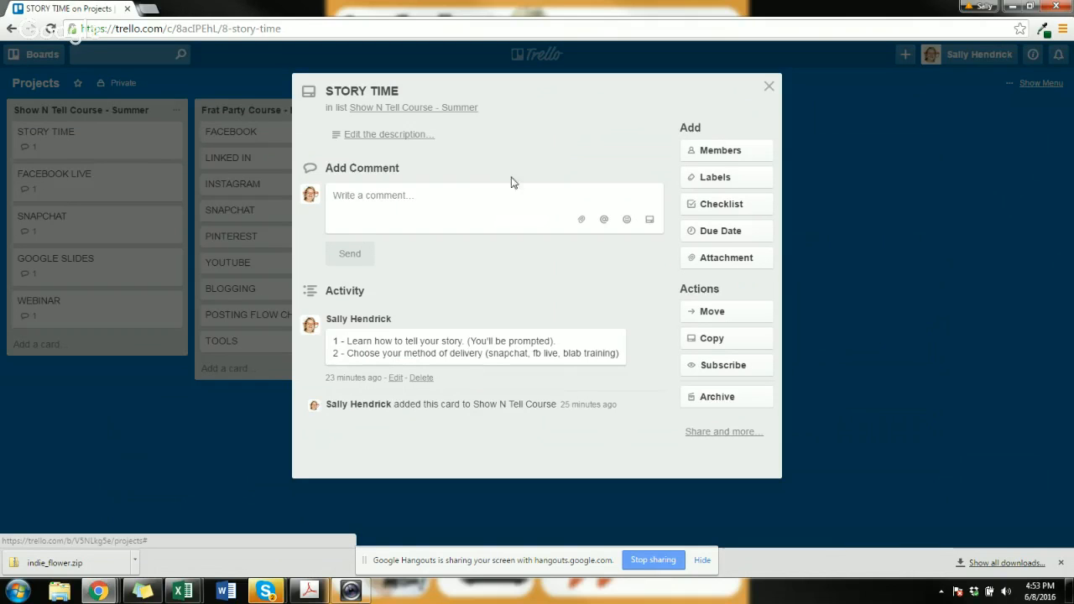
{"action": "left_click", "coordinate": [769, 86]}
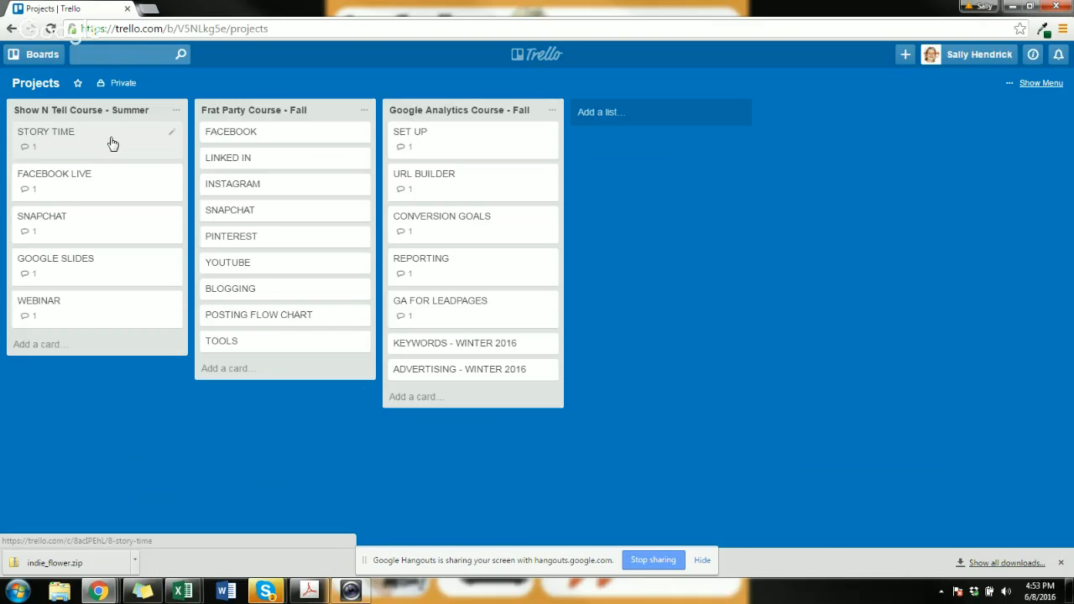
- Add a new list named "Email Sequence" to the Projects board
{"action": "left_click", "coordinate": [622, 115]}
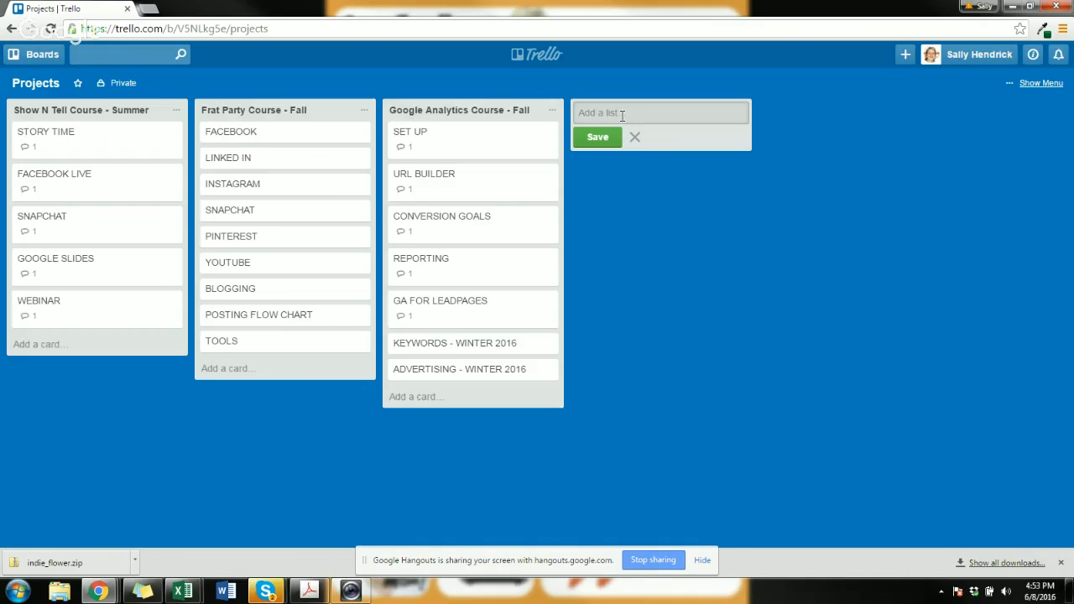
{"action": "type", "text": "Email Sequence"}
{"action": "left_click", "coordinate": [596, 136]}
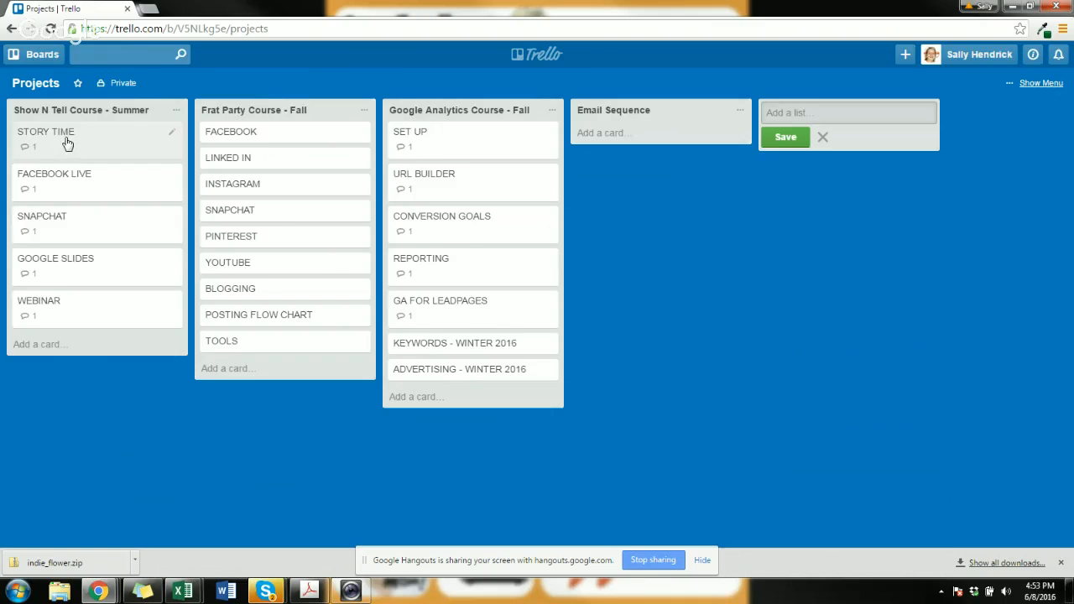
- Move the STORY TIME card to the Email Sequence list and back to the Show N Tell Course - Summer list, and stop adding lists
{"action": "left_click_drag", "start_coordinate": [67, 144], "coordinate": [634, 149]}
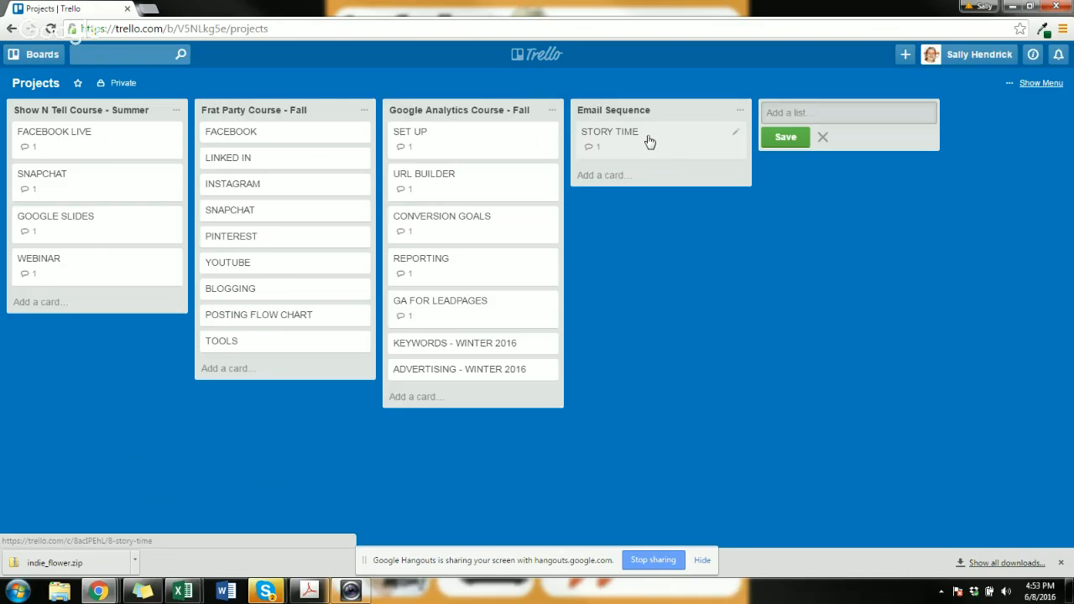
{"action": "left_click_drag", "start_coordinate": [647, 143], "coordinate": [76, 149]}
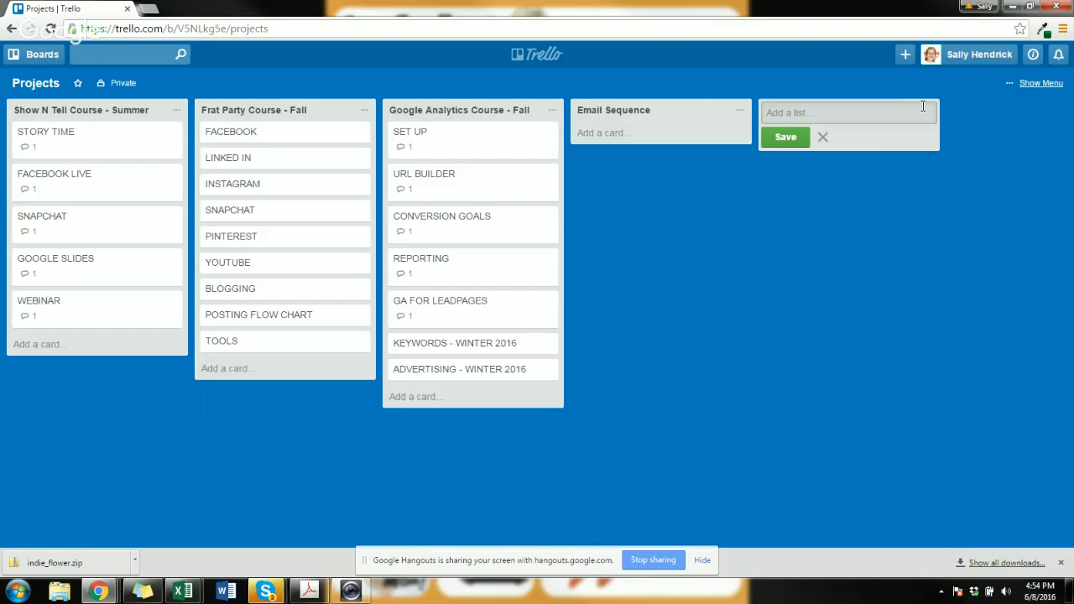
{"action": "left_click", "coordinate": [823, 137]}
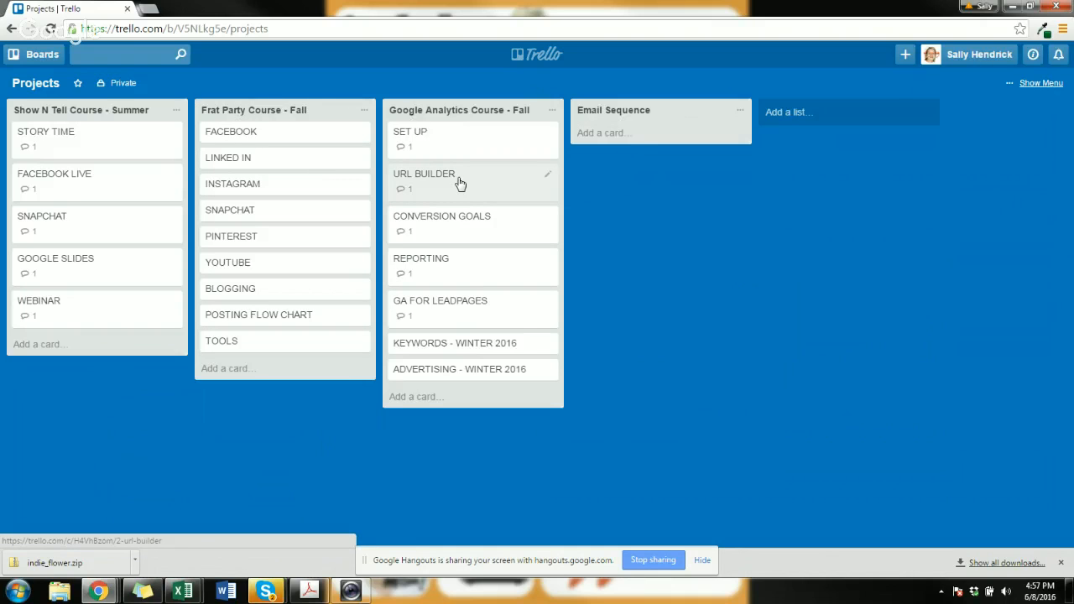
- Switch to Excel to view the GA training sheet of the SCHEDULE FOR LAUNCH workbook, and return to the Trello board
{"action": "key", "text": "alt+Tab"}
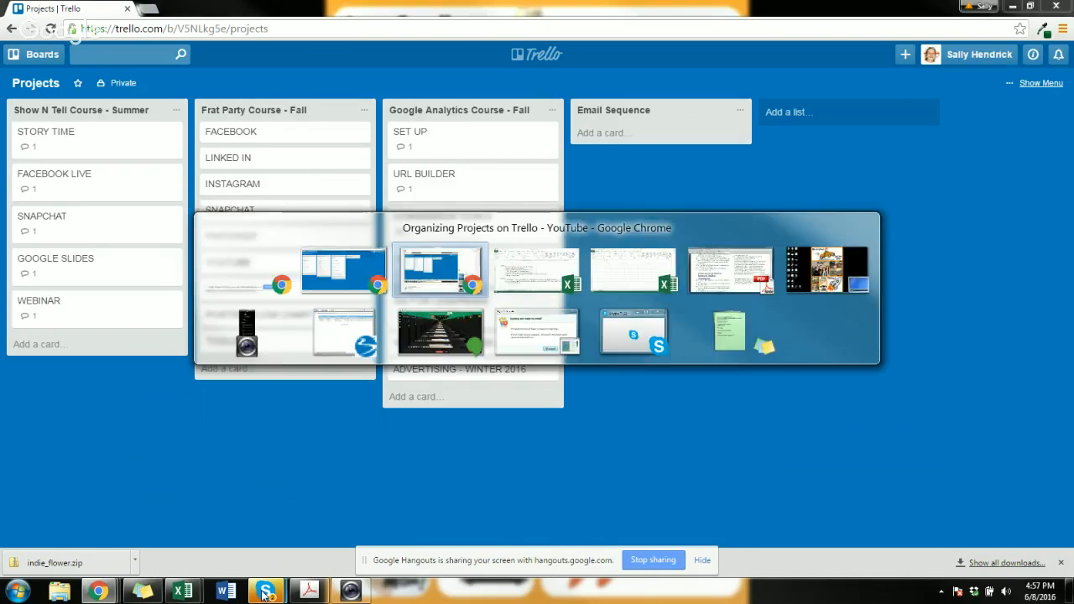
{"action": "key", "text": "alt+Tab"}
{"action": "key", "text": "alt+Tab"}
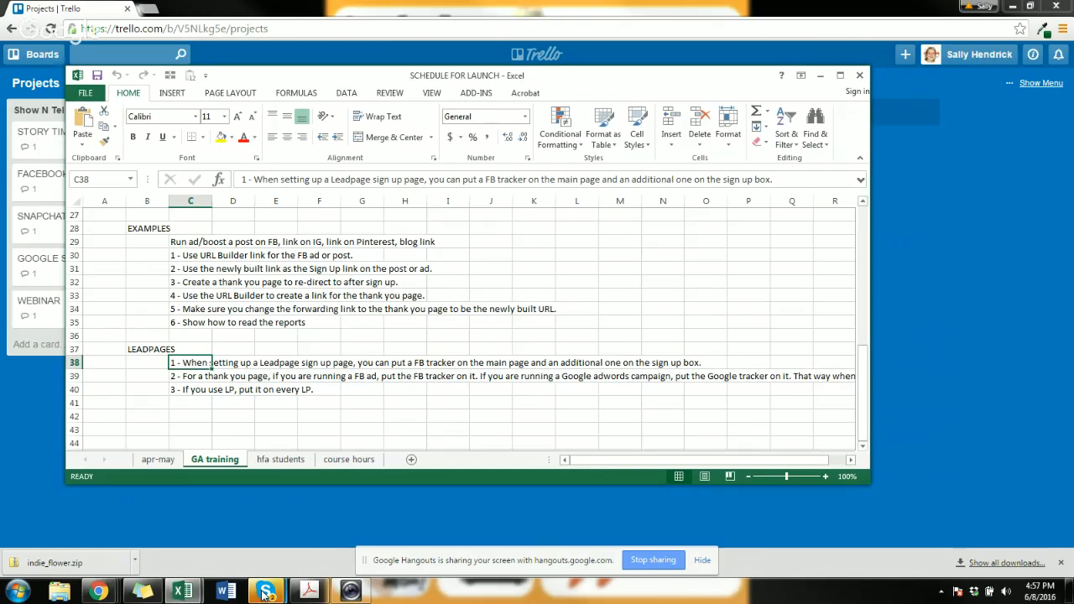
{"action": "key", "text": "alt+Tab"}
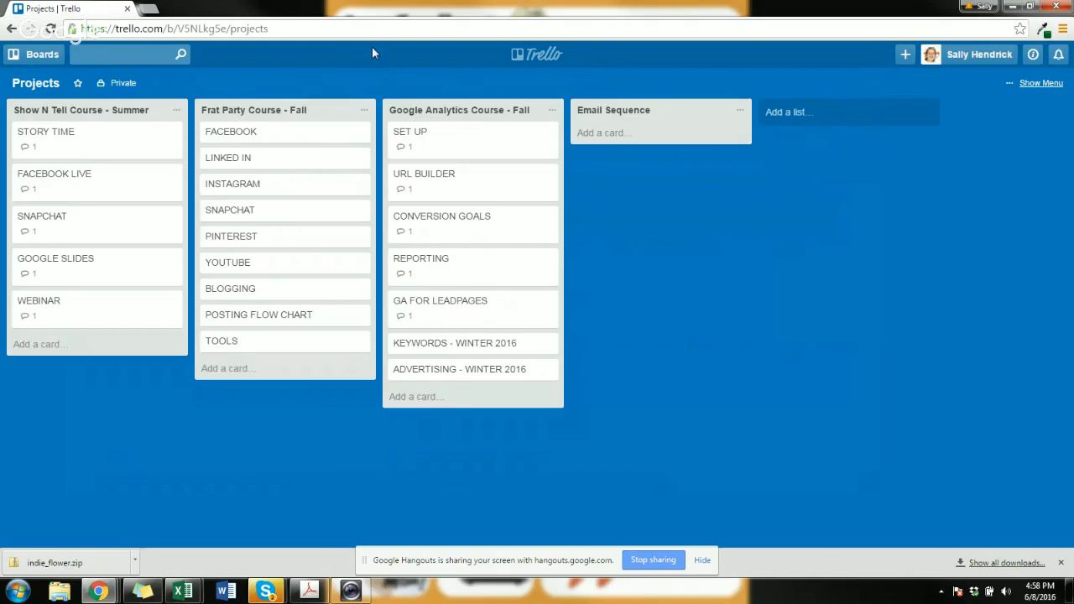
{"action": "left_click", "coordinate": [47, 59]}
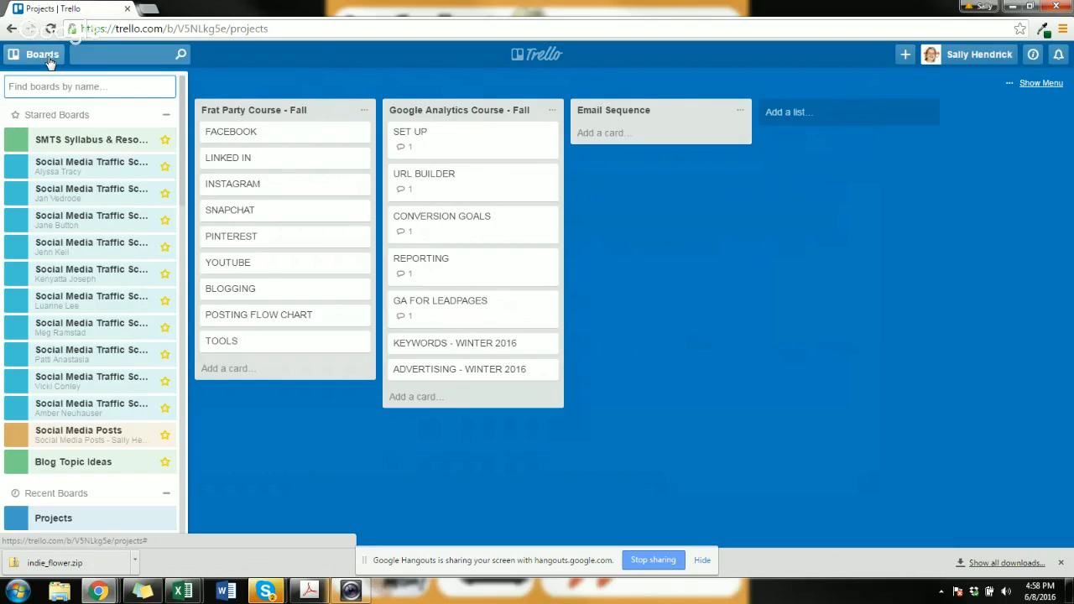
{"action": "left_click", "coordinate": [48, 59]}
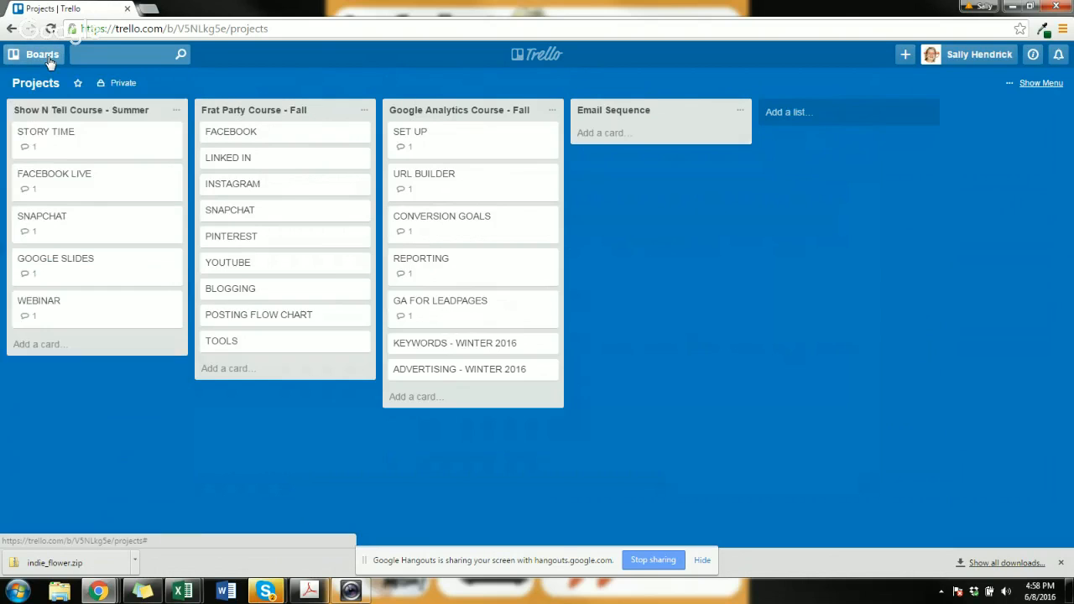
- Change the Projects board's visibility to Public
{"action": "left_click", "coordinate": [116, 84]}
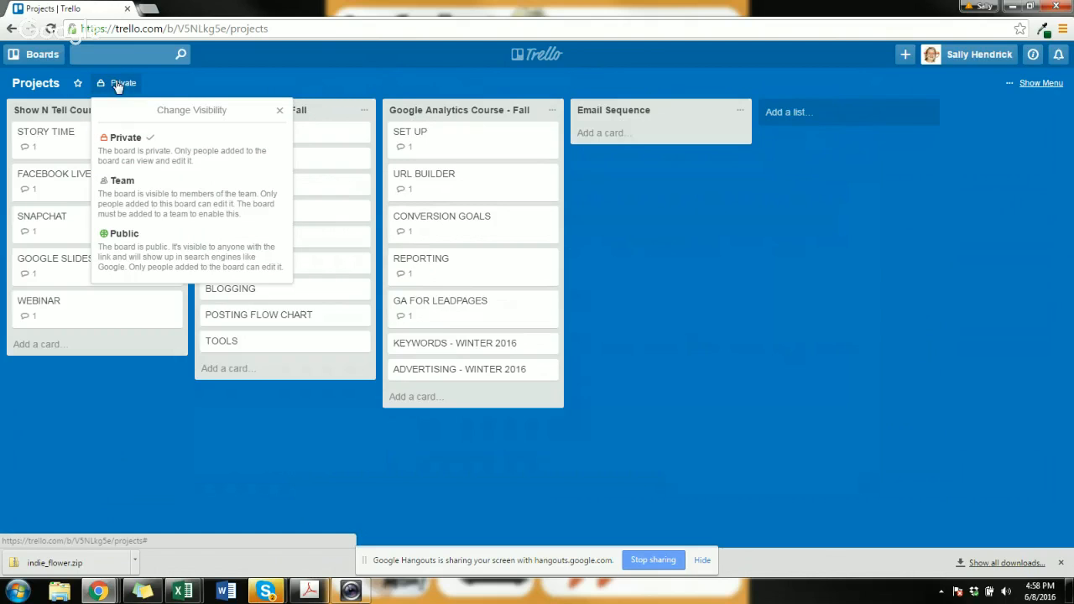
{"action": "left_click", "coordinate": [149, 257]}
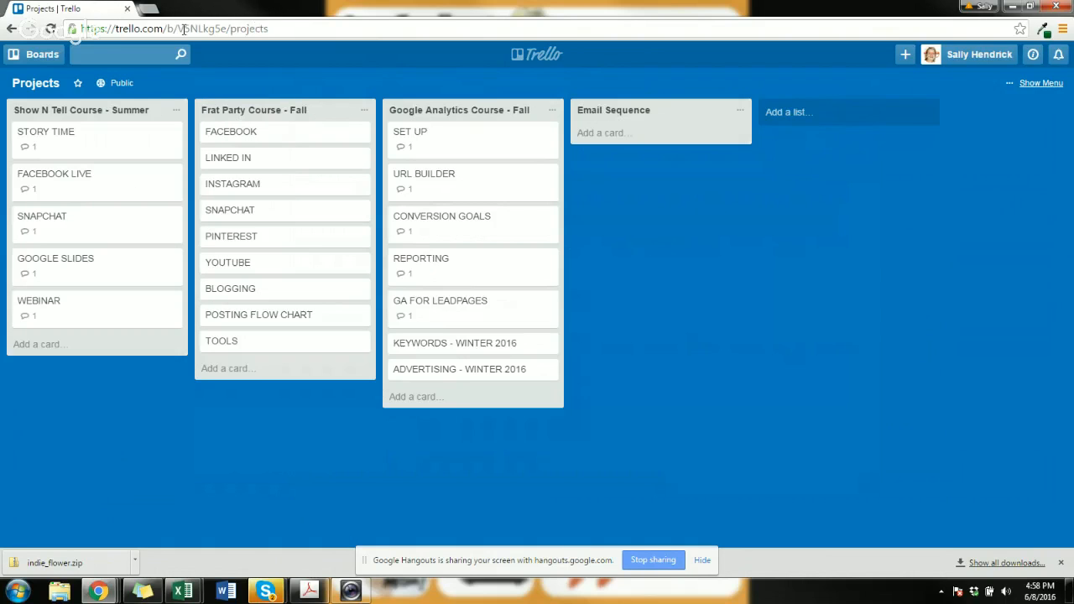
- Start changing the Projects board's visibility to Team, check the team choices, and cancel the change
{"action": "left_click", "coordinate": [120, 84]}
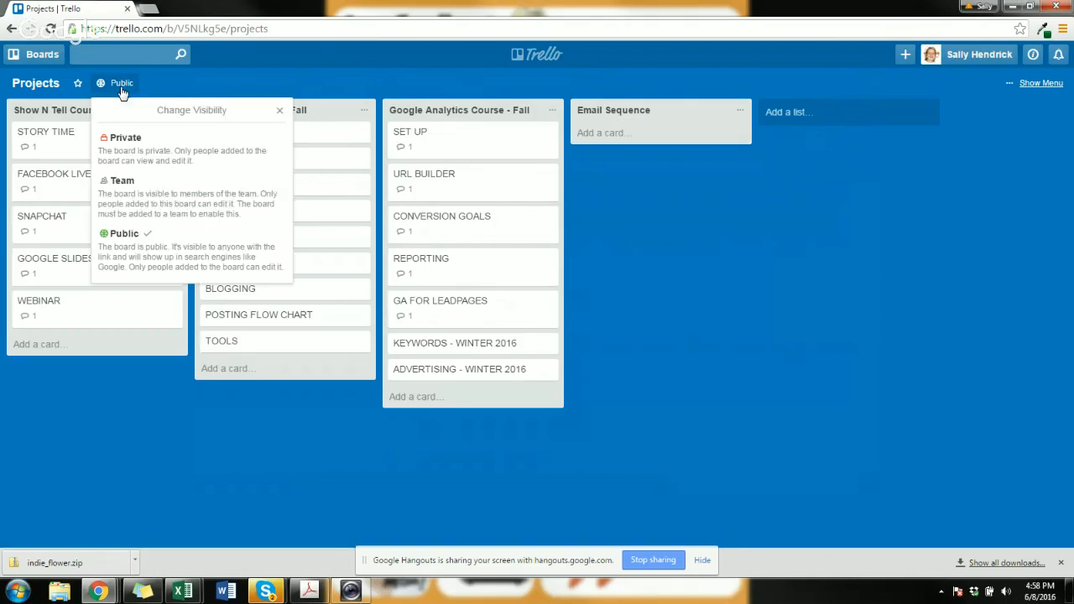
{"action": "left_click", "coordinate": [126, 198]}
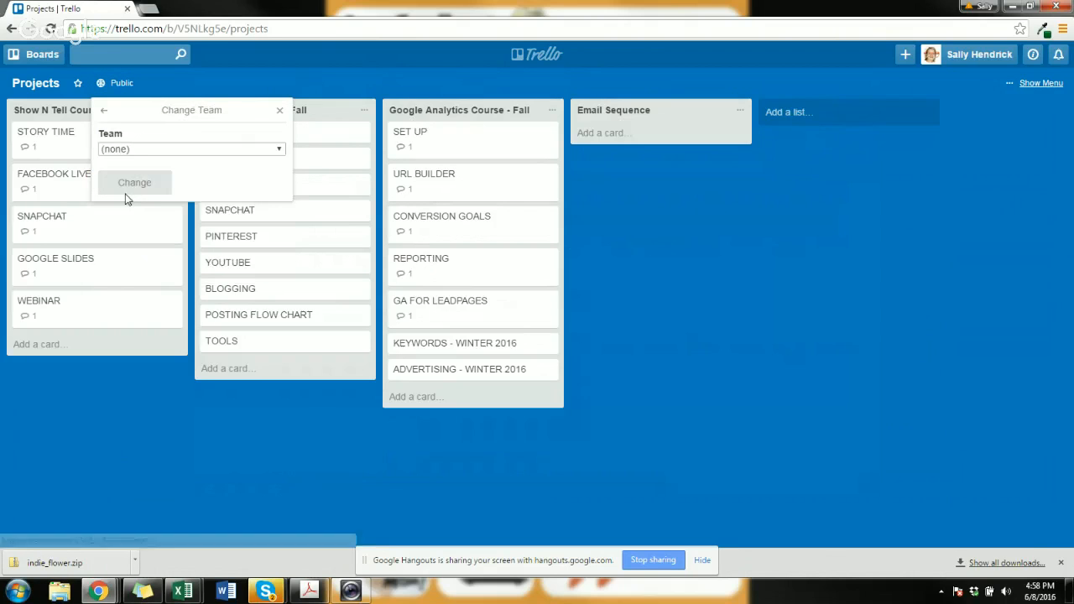
{"action": "left_click", "coordinate": [135, 149]}
{"action": "left_click", "coordinate": [135, 149]}
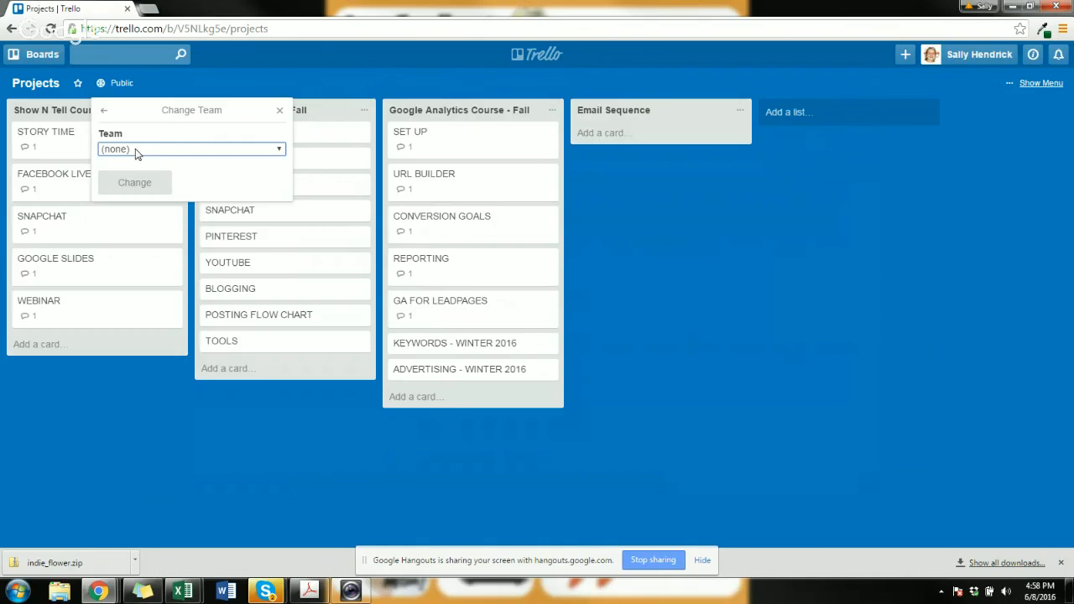
{"action": "left_click", "coordinate": [281, 113]}
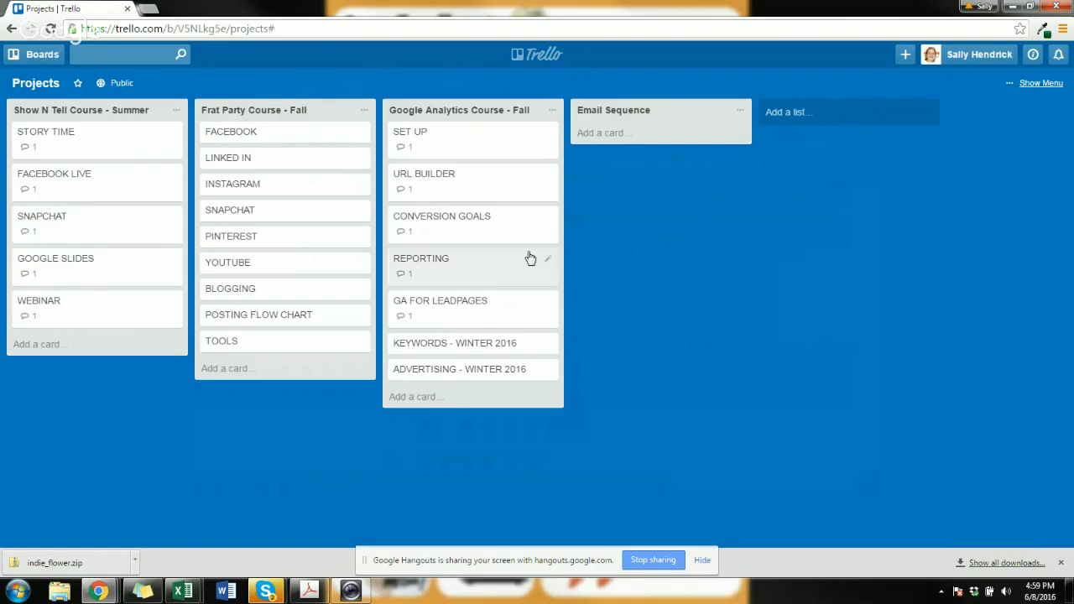
- Set the Projects board's visibility back to Private
{"action": "left_click", "coordinate": [118, 83]}
{"action": "left_click", "coordinate": [120, 141]}
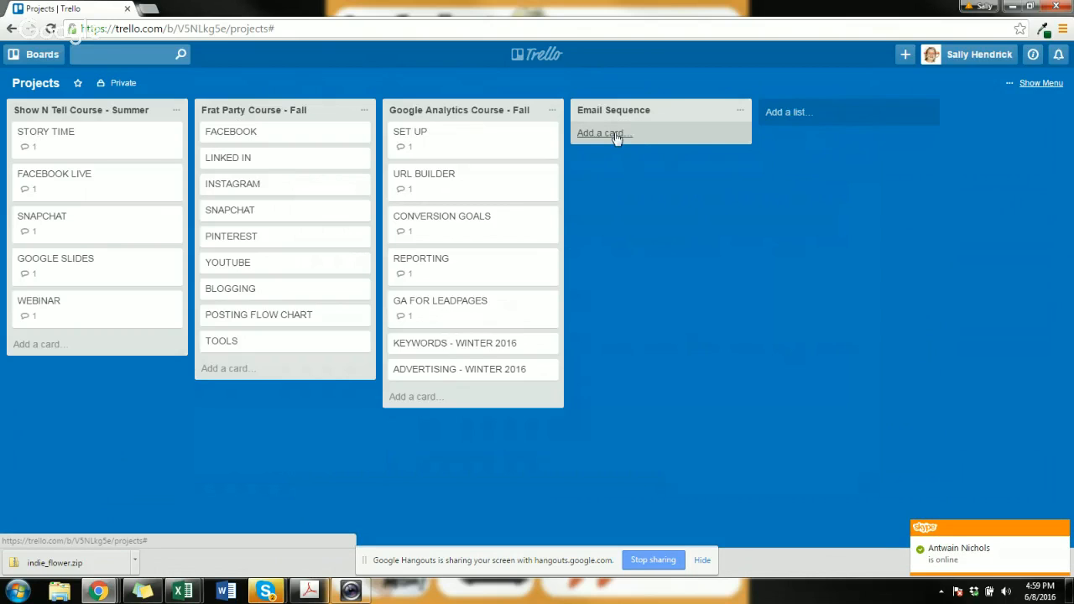
{"action": "right_click", "coordinate": [617, 137]}
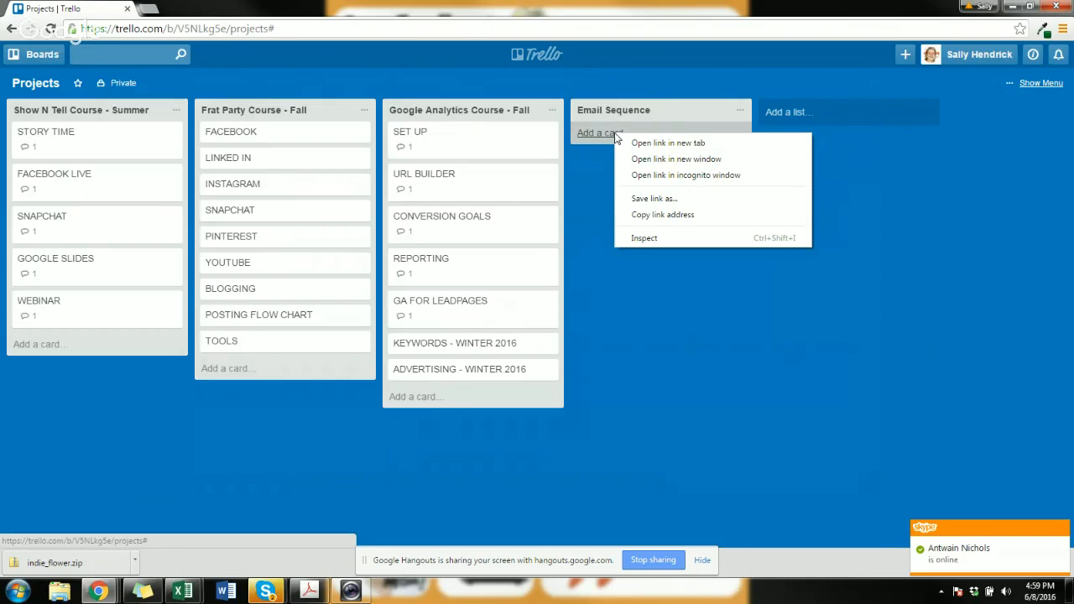
{"action": "left_click", "coordinate": [741, 113]}
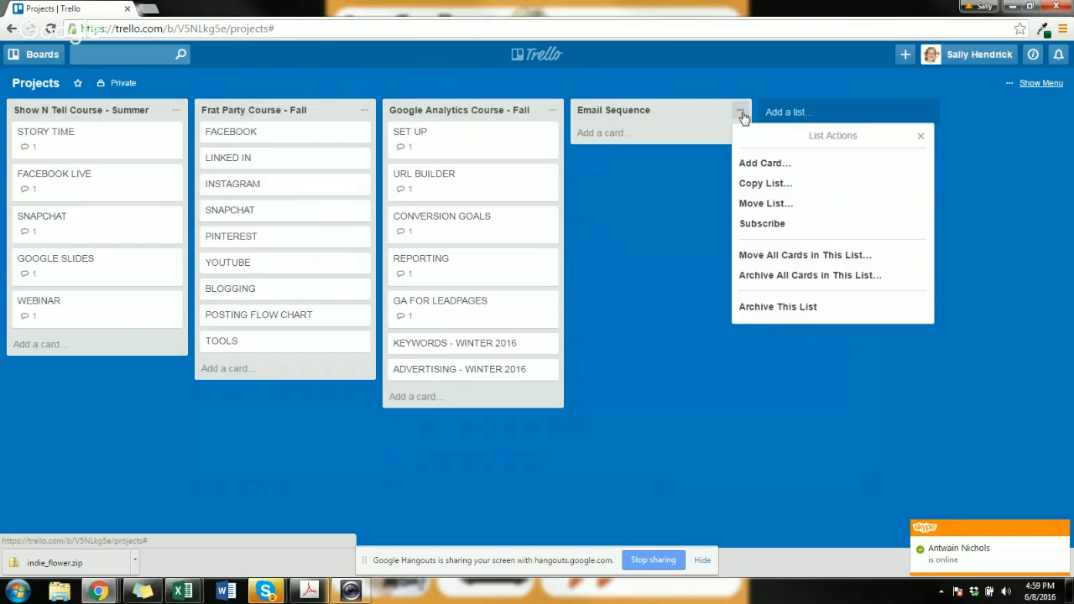
{"action": "left_click", "coordinate": [742, 114]}
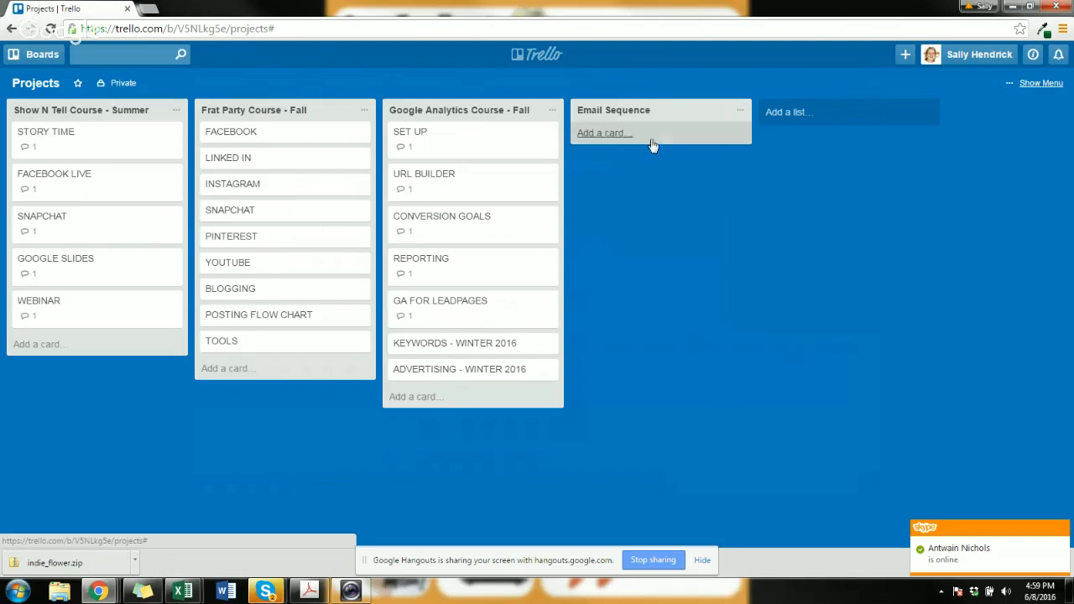
- Start a new card in the Email Sequence list and view its card options and the available list actions
{"action": "left_click", "coordinate": [599, 134]}
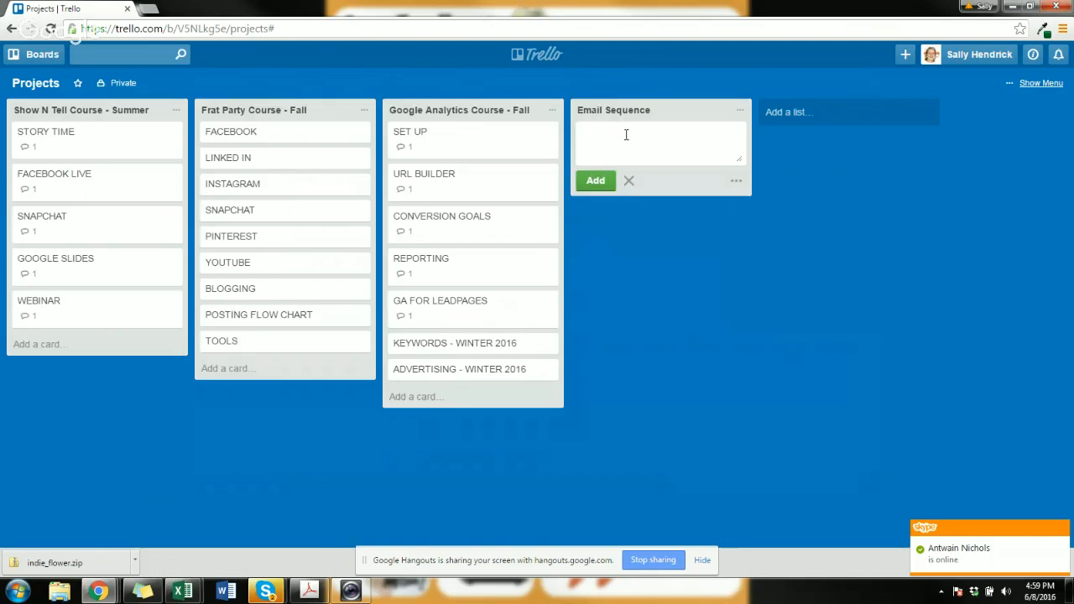
{"action": "left_click", "coordinate": [737, 180]}
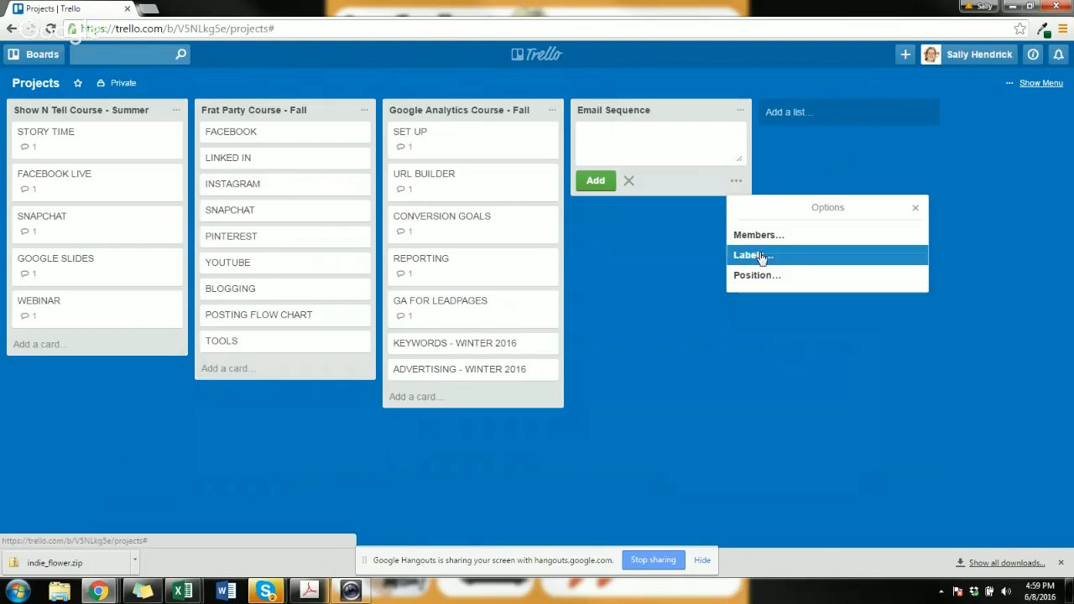
{"action": "left_click", "coordinate": [643, 115]}
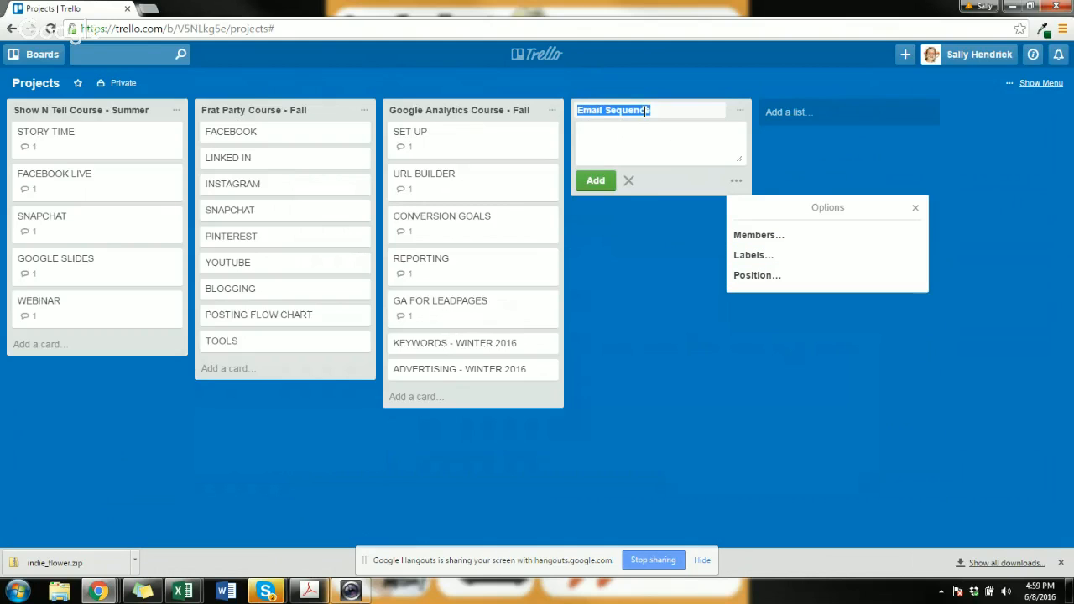
{"action": "left_click", "coordinate": [643, 131]}
{"action": "left_click", "coordinate": [741, 111]}
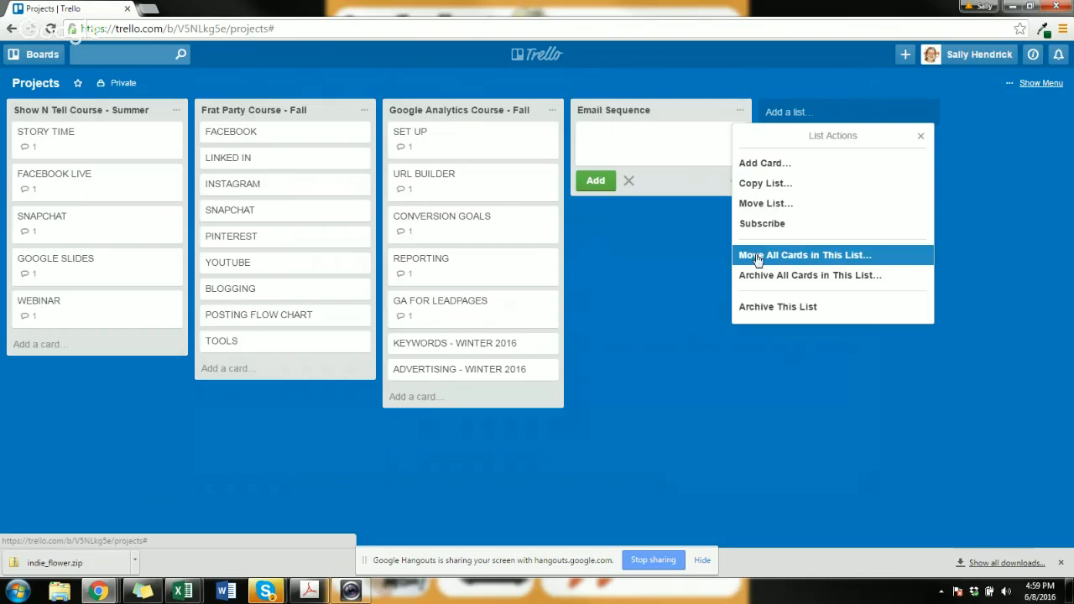
- Add a card titled "j" to the Email Sequence list, and open it to view its details
{"action": "left_click", "coordinate": [602, 182]}
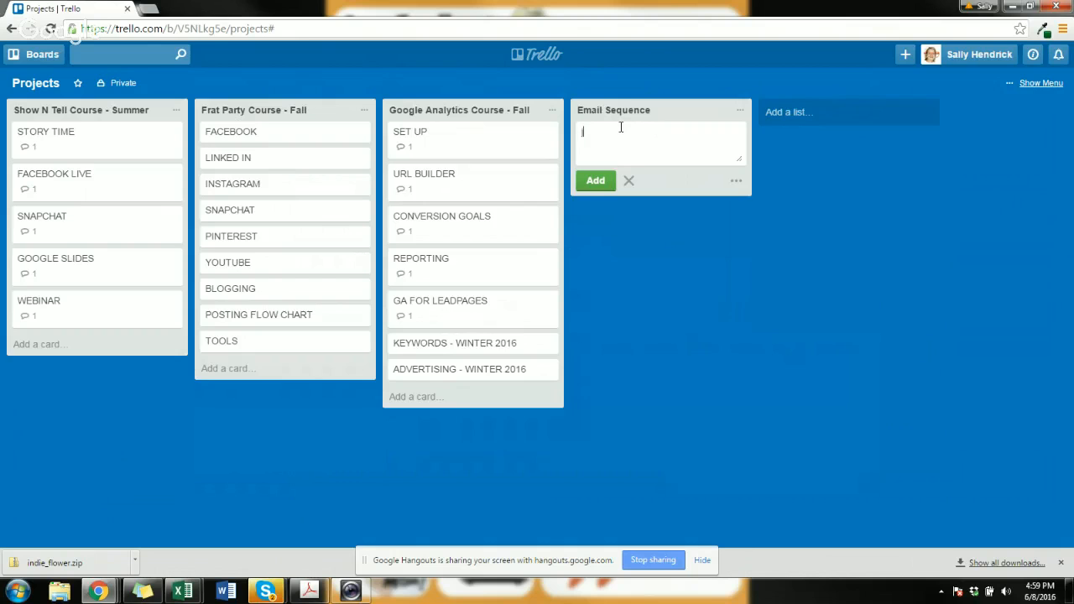
{"action": "type", "text": "j"}
{"action": "left_click", "coordinate": [598, 188]}
{"action": "left_click", "coordinate": [612, 142]}
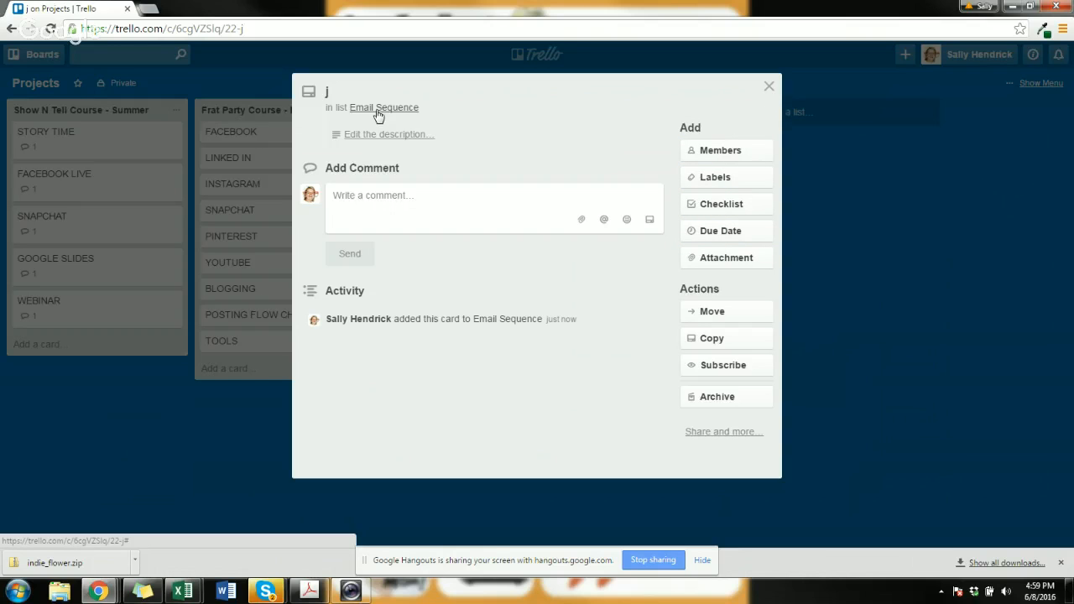
{"action": "left_click", "coordinate": [768, 88]}
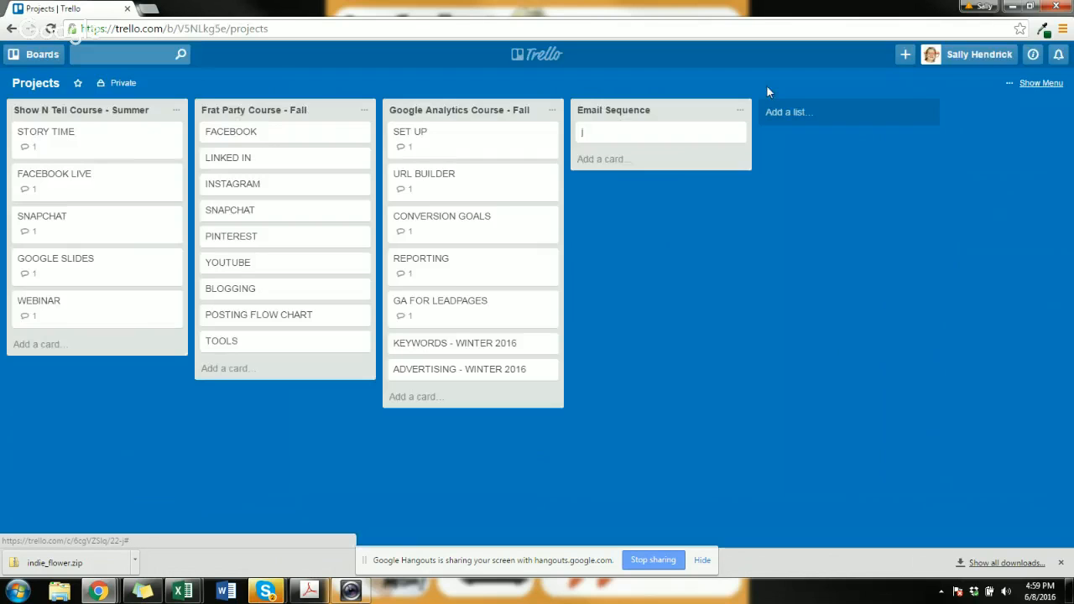
- Look through the board menu and its additional options, and close it
{"action": "left_click", "coordinate": [1037, 87]}
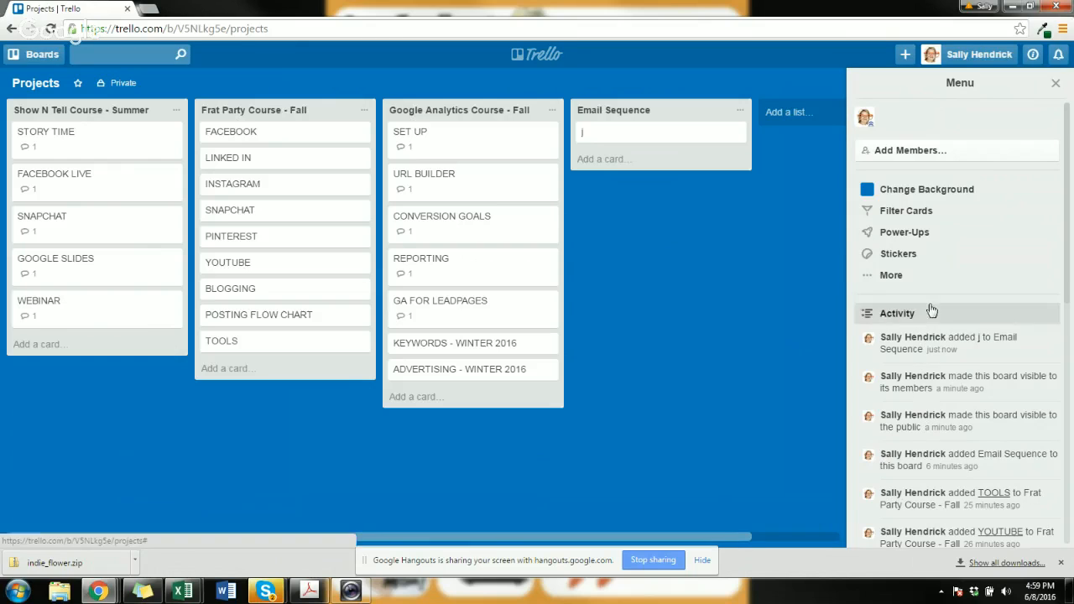
{"action": "left_click", "coordinate": [923, 280]}
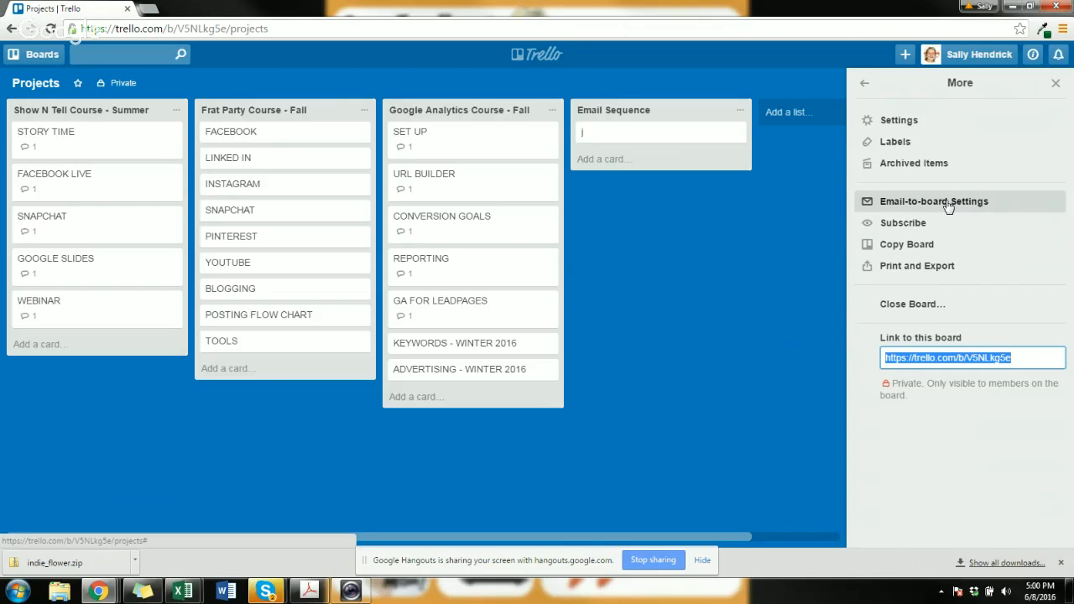
{"action": "left_click", "coordinate": [832, 213]}
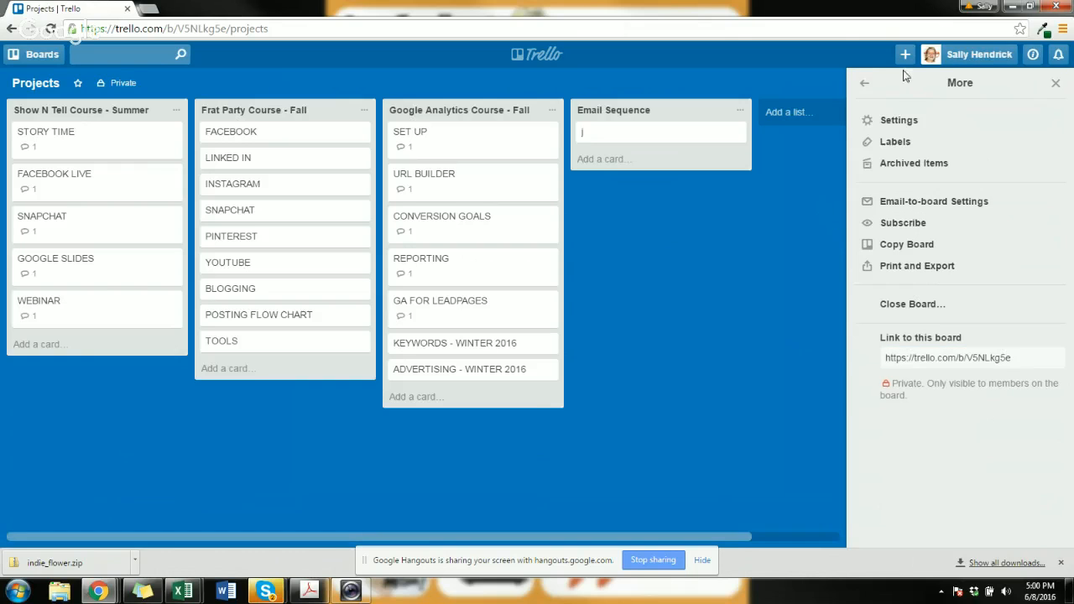
{"action": "left_click", "coordinate": [869, 84]}
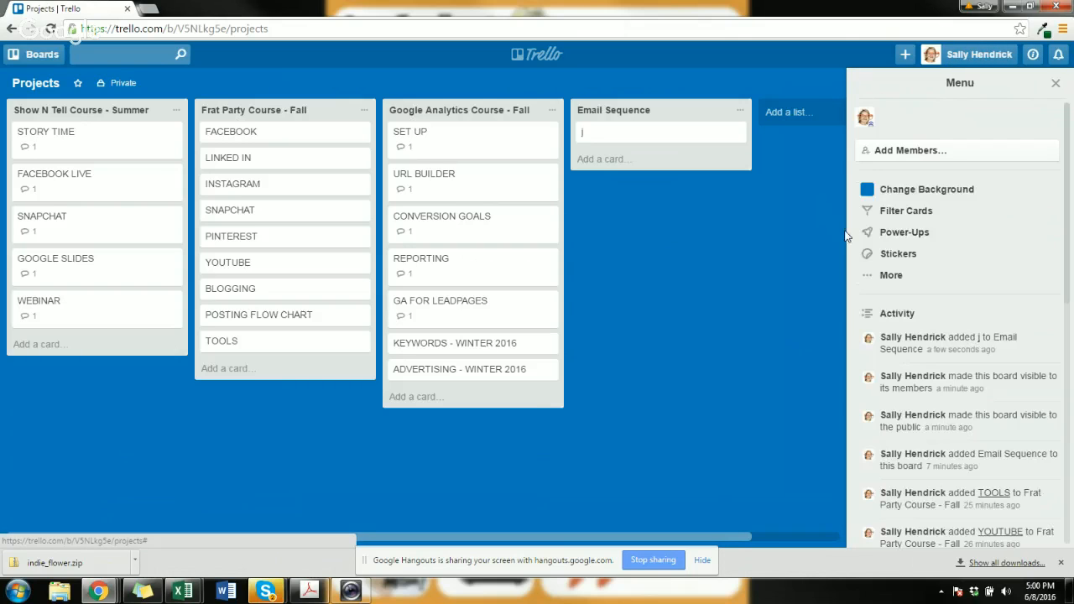
{"action": "left_click", "coordinate": [1057, 86]}
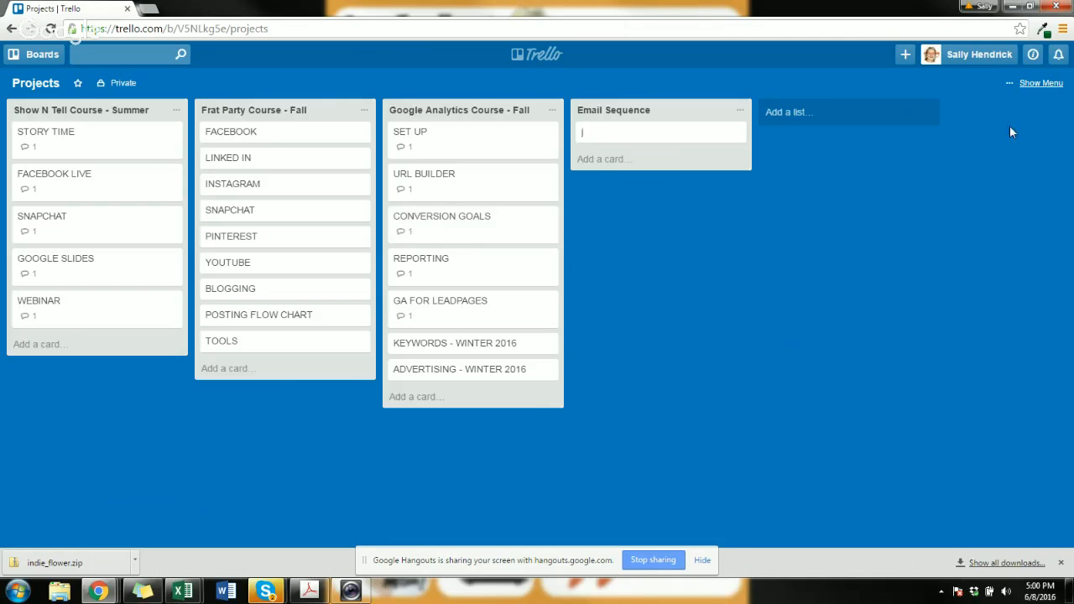
- Open the Projects board's email-to-board settings and select the board's email address
{"action": "left_click", "coordinate": [1042, 84]}
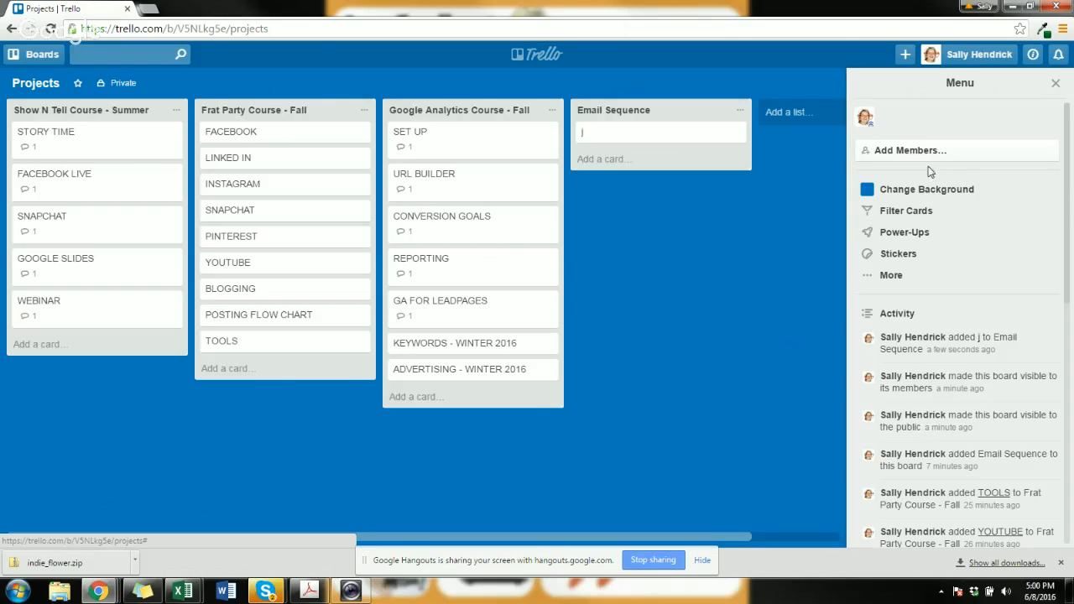
{"action": "left_click", "coordinate": [890, 275]}
{"action": "left_click", "coordinate": [903, 208]}
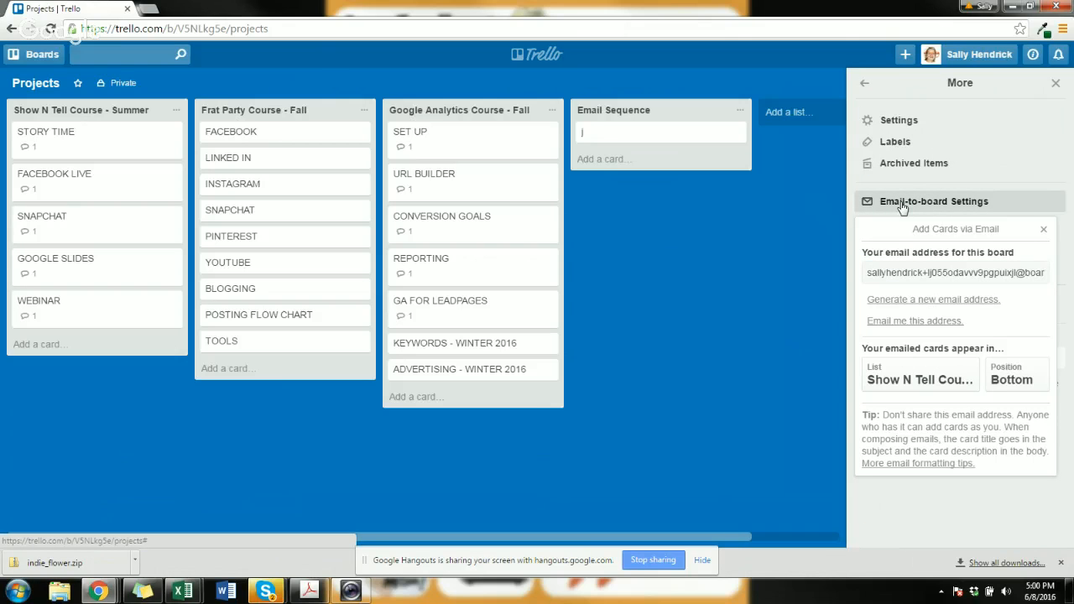
{"action": "left_click", "coordinate": [903, 278]}
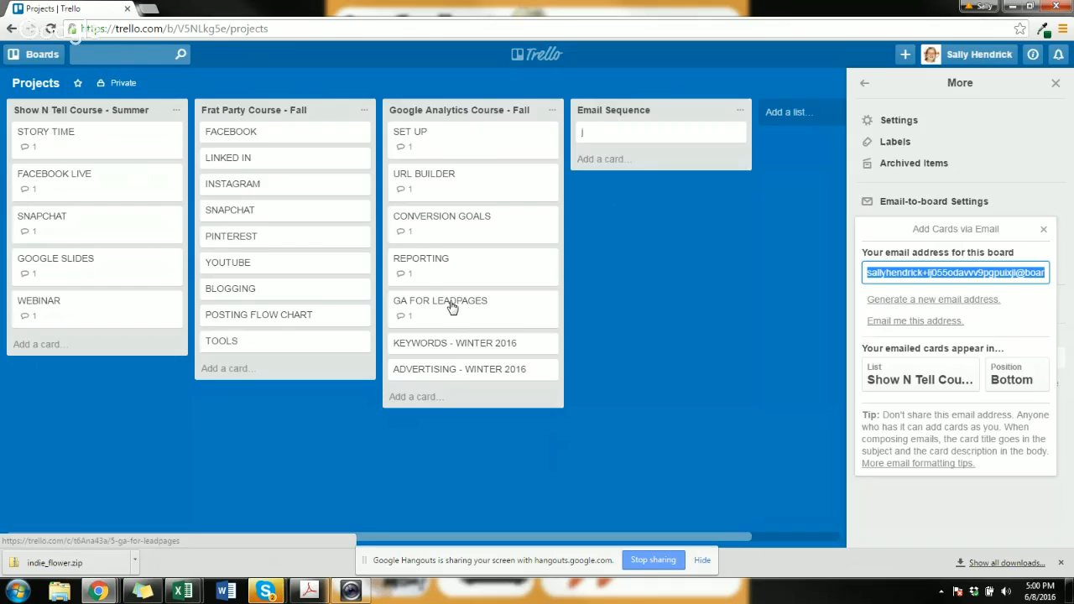
- Set emailed cards to appear in the Email Sequence list, and request the board's address by email
{"action": "left_click", "coordinate": [912, 381]}
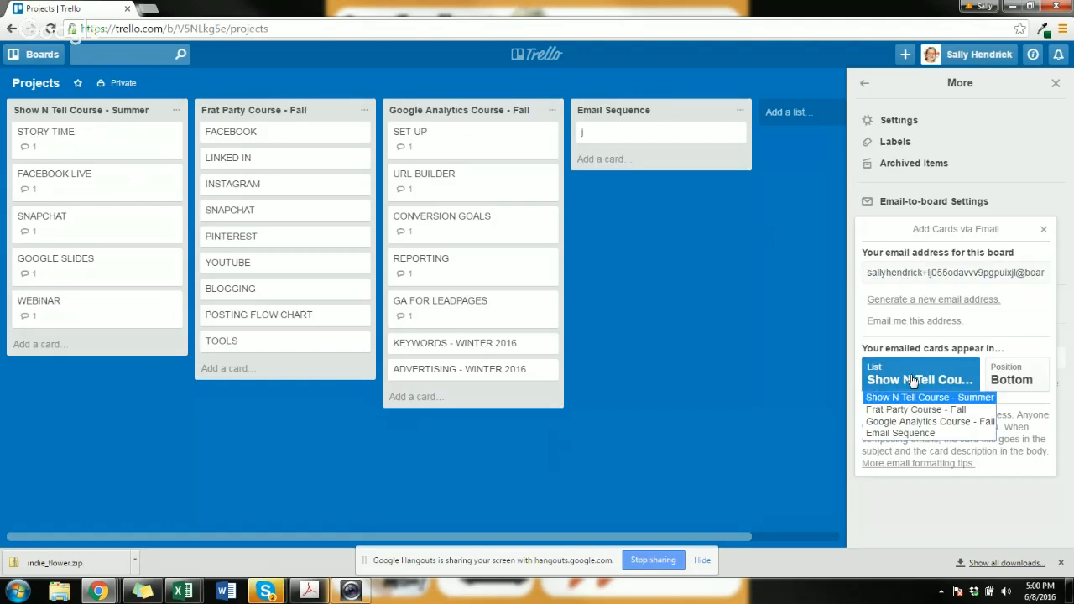
{"action": "left_click", "coordinate": [909, 434]}
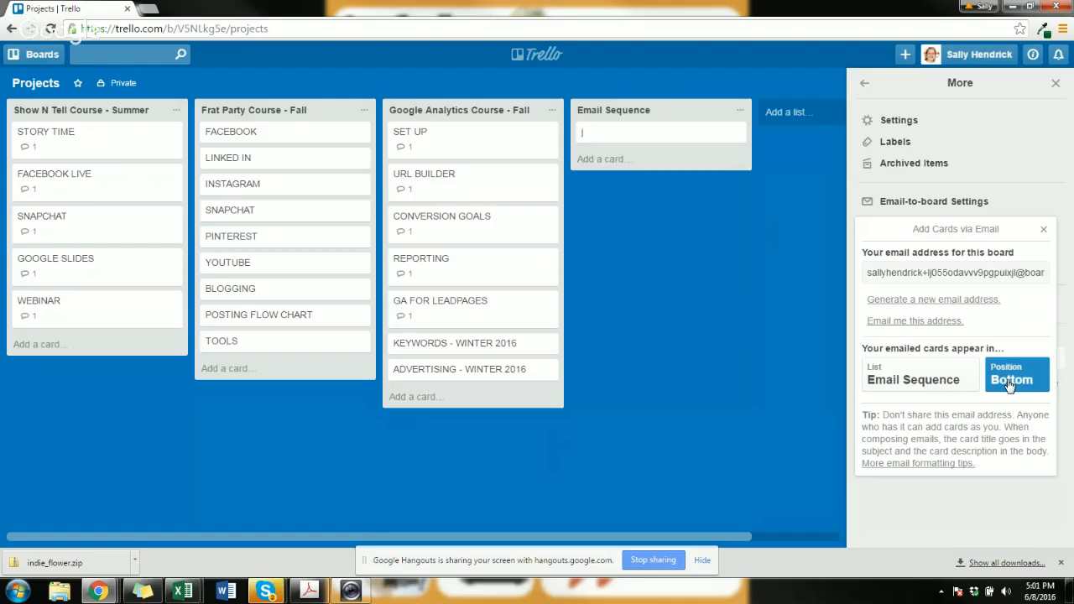
{"action": "left_click", "coordinate": [923, 272]}
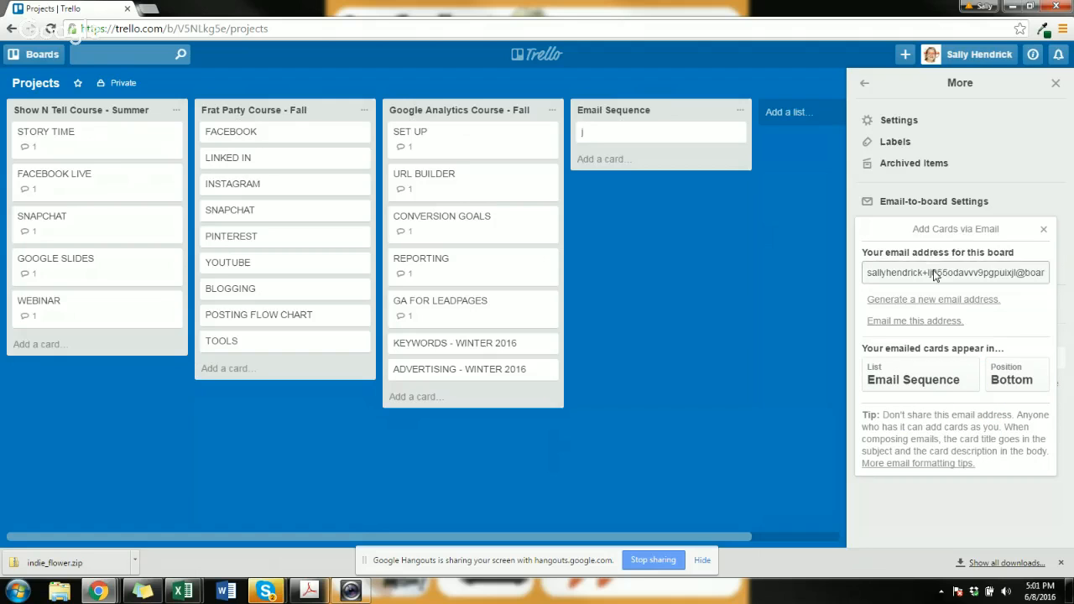
{"action": "left_click", "coordinate": [913, 322]}
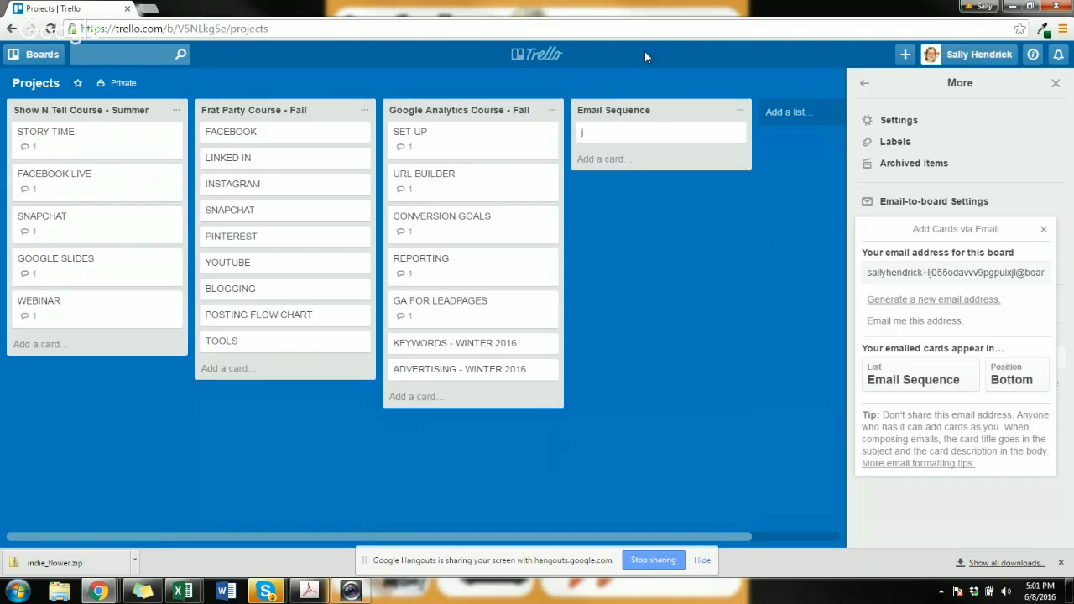
- View the details of the "j" card again, and close both the card and the board menu
{"action": "left_click", "coordinate": [679, 132]}
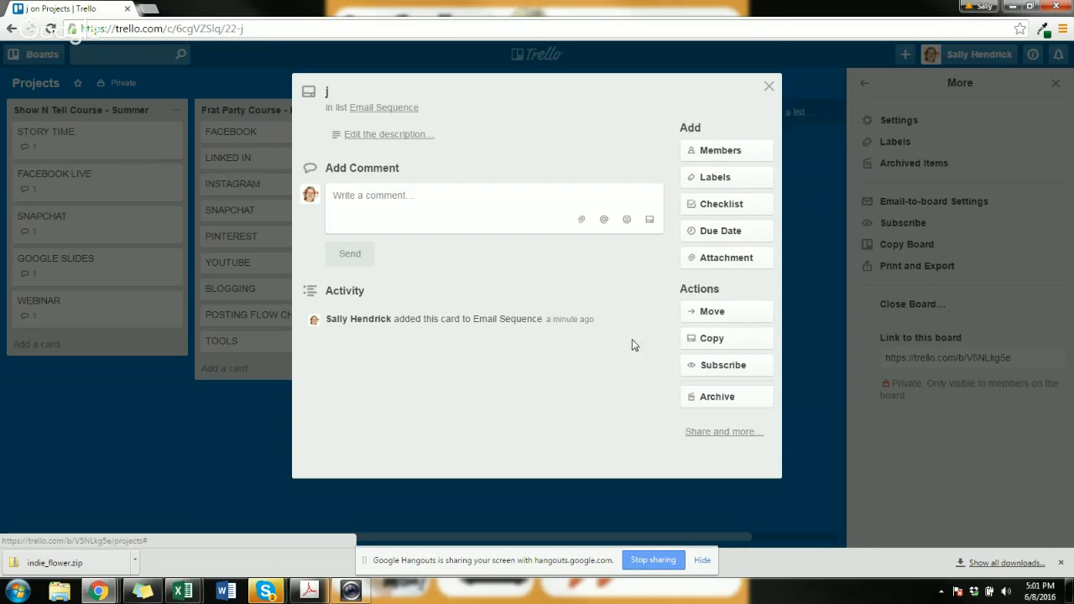
{"action": "left_click", "coordinate": [769, 86]}
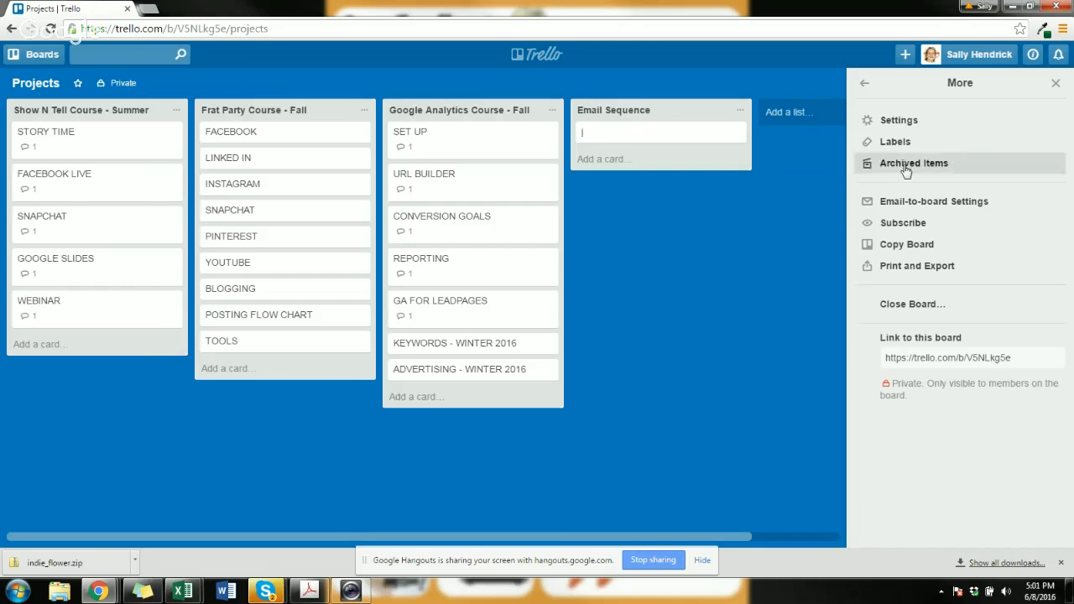
{"action": "left_click", "coordinate": [1054, 84]}
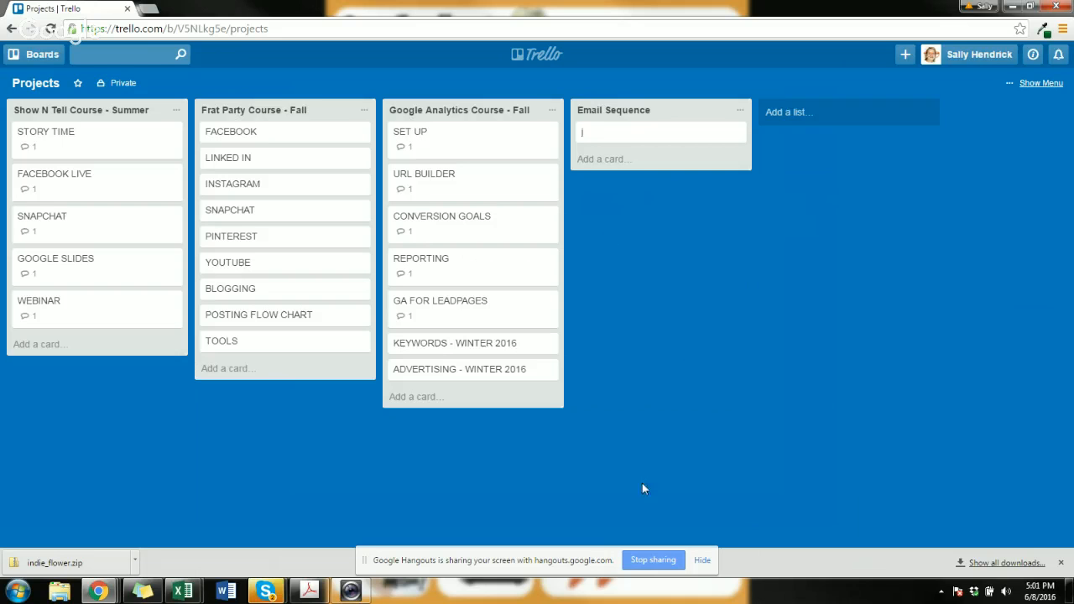
- Stop sharing the screen with Google Hangouts
{"action": "left_click", "coordinate": [650, 555]}
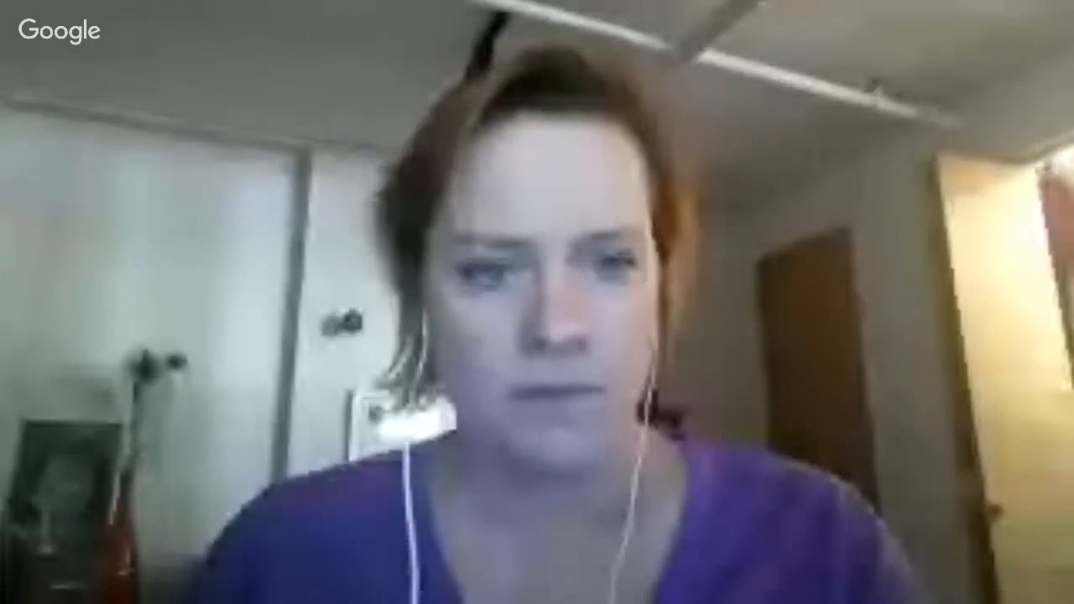